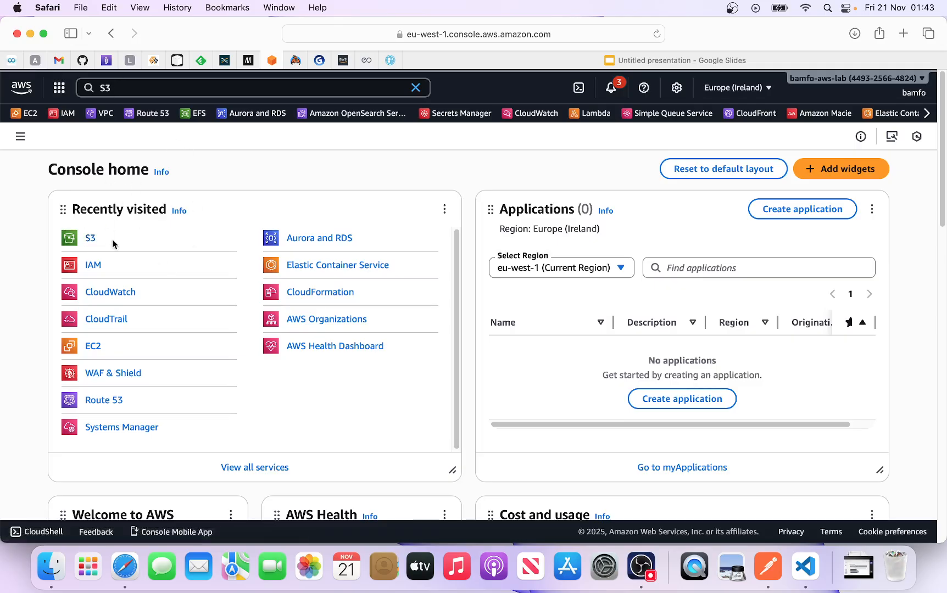
{"action": "left_click", "coordinate": [113, 92]}
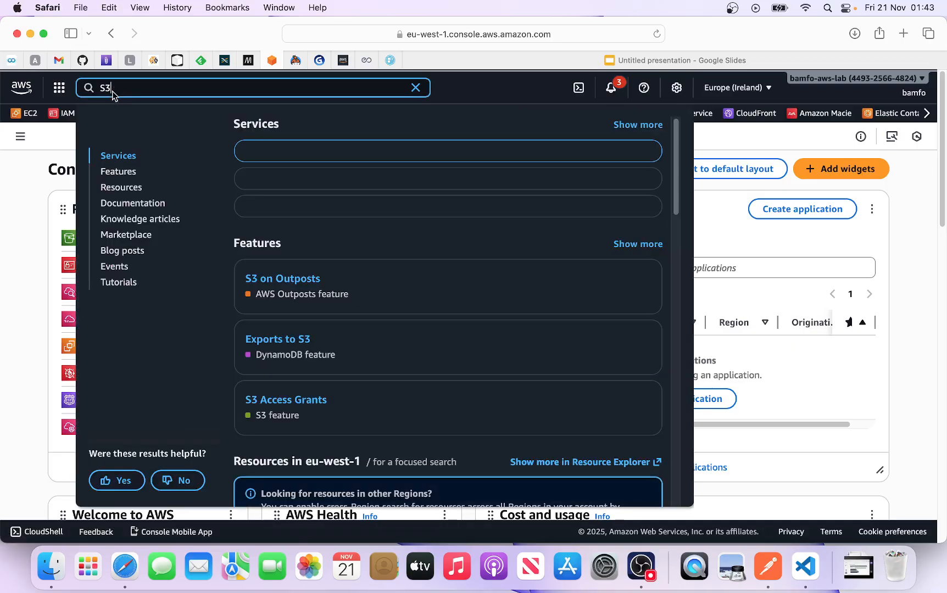
{"action": "scroll", "coordinate": [275, 160], "scroll_direction": "down", "scroll_amount": 10}
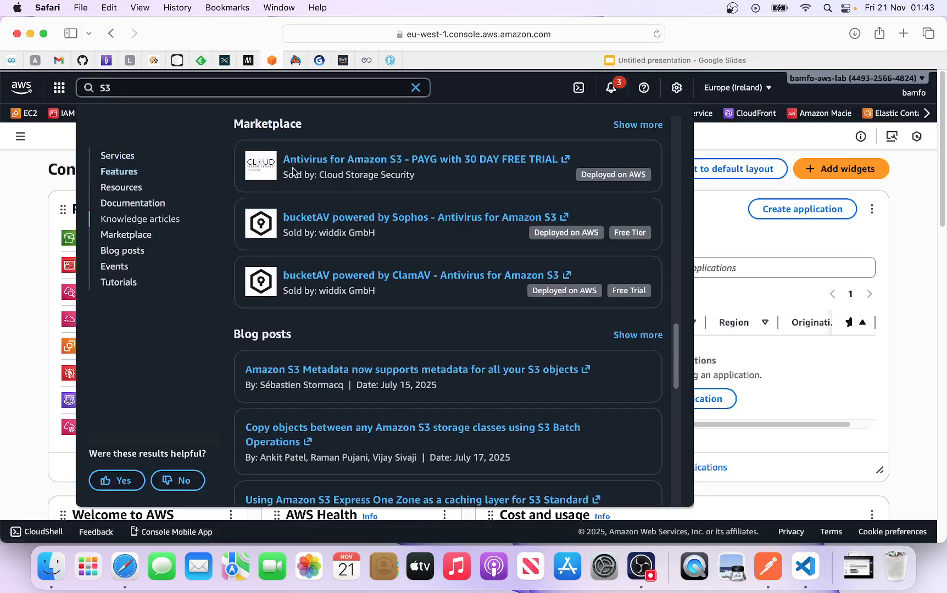
{"action": "left_click", "coordinate": [713, 240]}
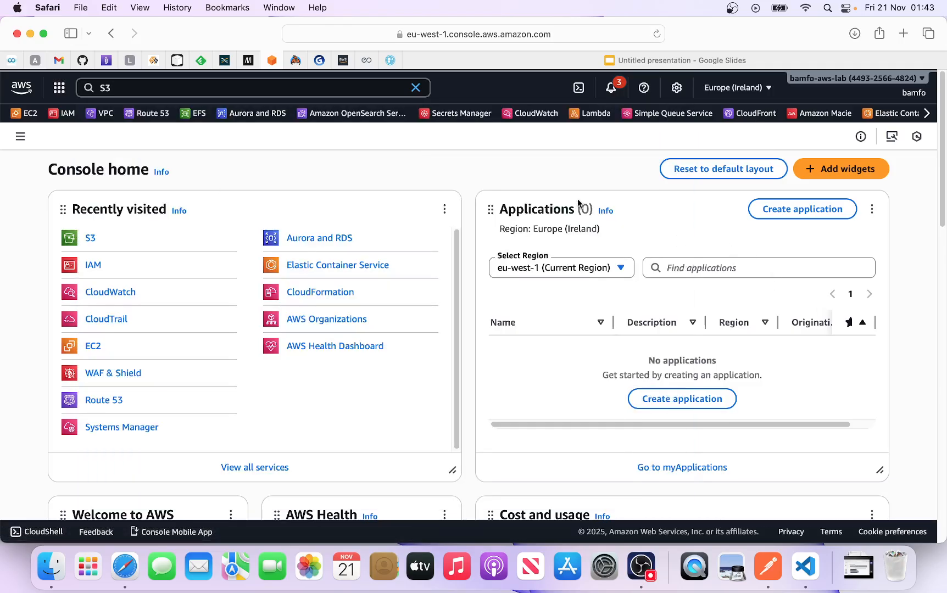
Start creating a general purpose S3 bucket in Europe (Ireland) and name it simplydan-tech-396
{"action": "left_click", "coordinate": [90, 240]}
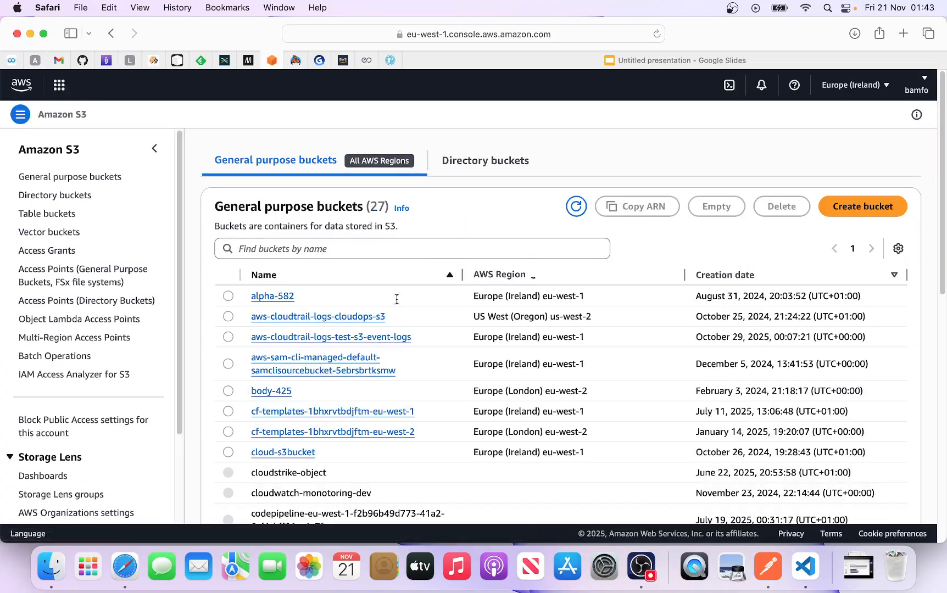
{"action": "left_click", "coordinate": [861, 214]}
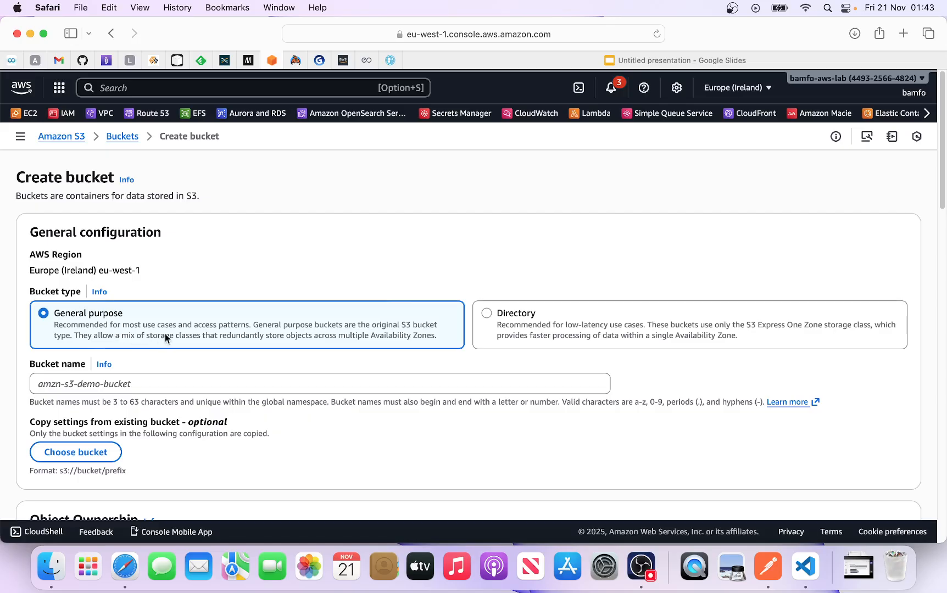
{"action": "scroll", "coordinate": [164, 333], "scroll_direction": "down", "scroll_amount": 3}
{"action": "left_click", "coordinate": [99, 324]}
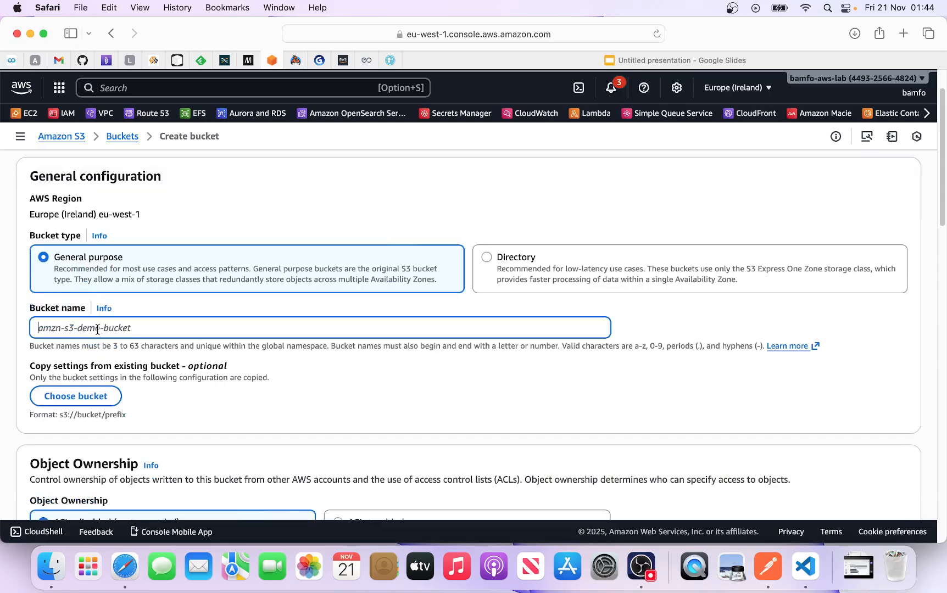
{"action": "type", "text": "simplyd"}
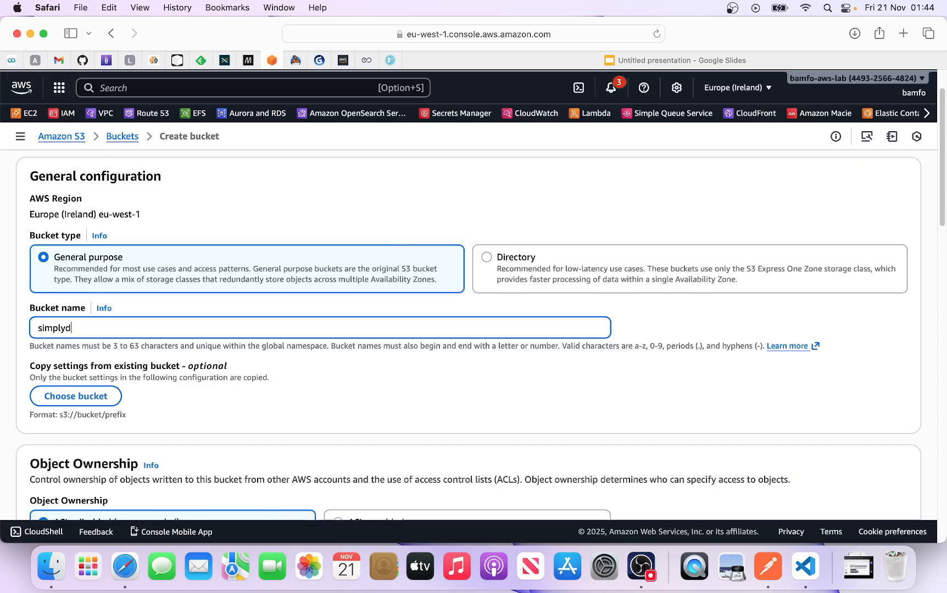
{"action": "type", "text": "an-tech-396"}
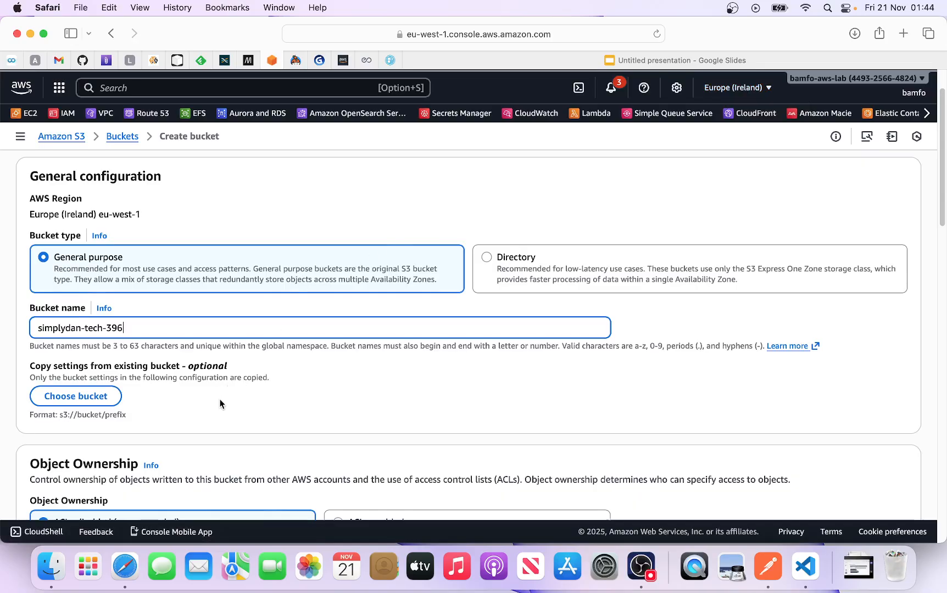
View the existing buckets whose settings could be copied, and close the list without choosing one
{"action": "scroll", "coordinate": [220, 404], "scroll_direction": "down", "scroll_amount": 1}
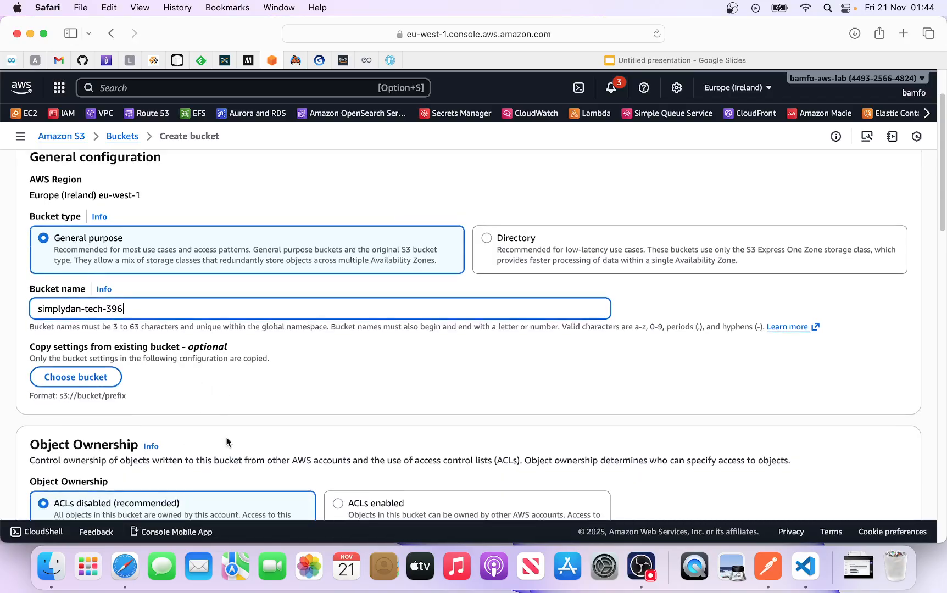
{"action": "scroll", "coordinate": [225, 446], "scroll_direction": "down", "scroll_amount": 3}
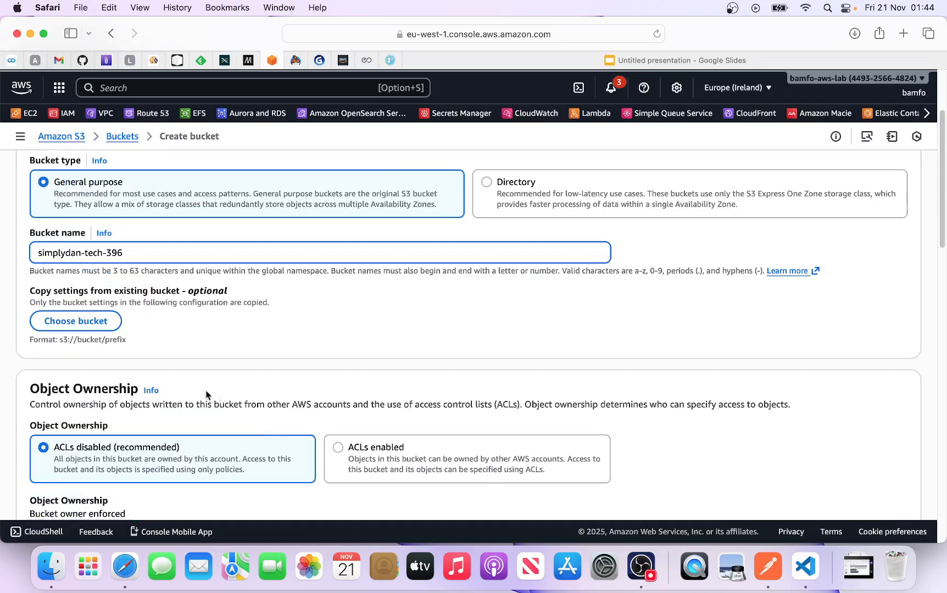
{"action": "left_click", "coordinate": [91, 326]}
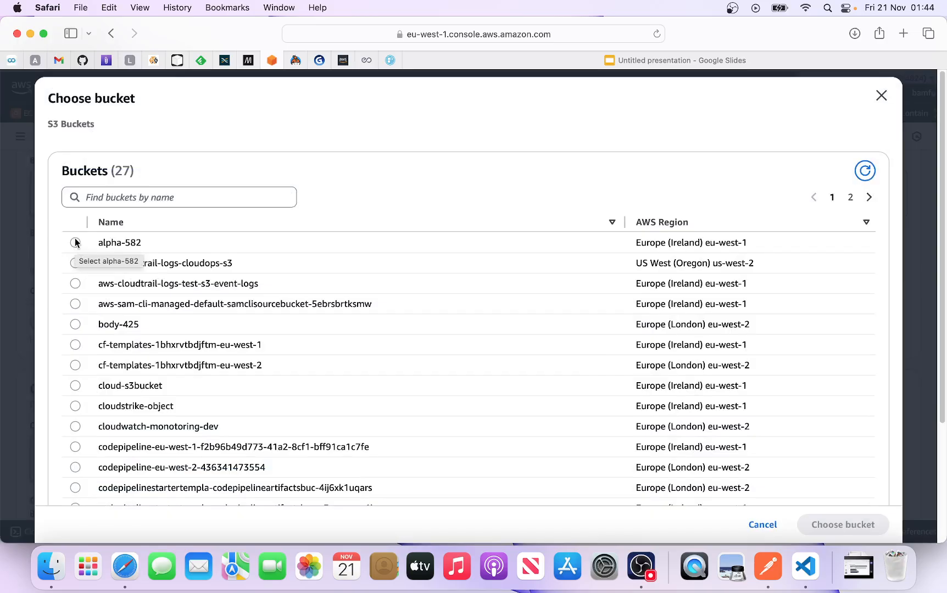
{"action": "left_click", "coordinate": [881, 95]}
Review the new bucket's Object Ownership options and Block Public Access settings
{"action": "scroll", "coordinate": [241, 336], "scroll_direction": "down", "scroll_amount": 4}
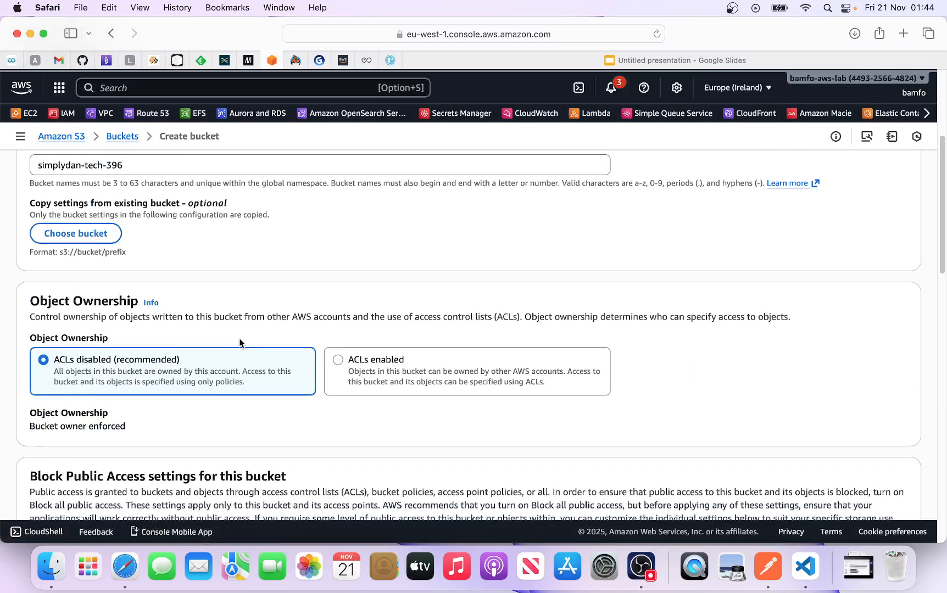
{"action": "left_click_drag", "start_coordinate": [30, 287], "coordinate": [133, 286]}
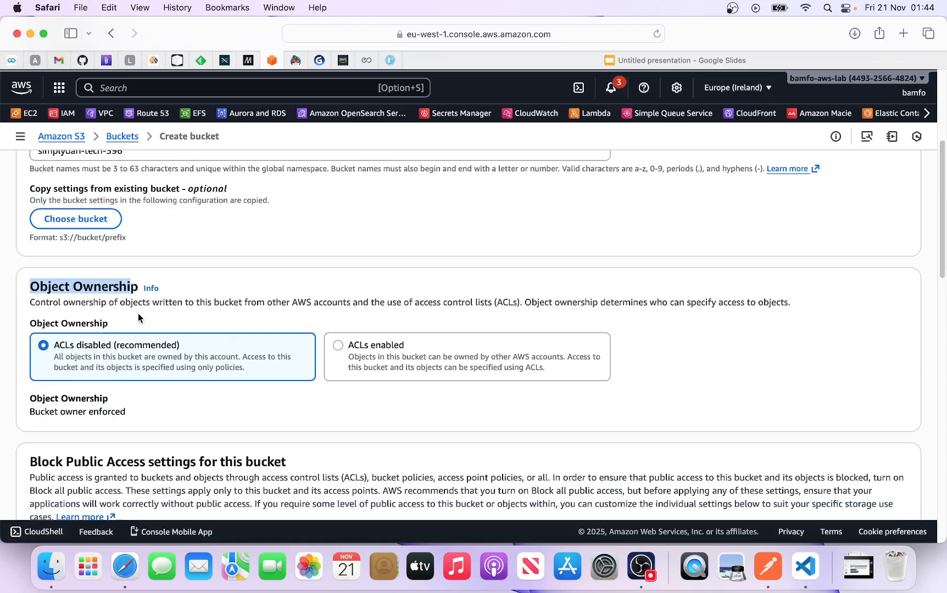
{"action": "scroll", "coordinate": [138, 313], "scroll_direction": "down", "scroll_amount": 1}
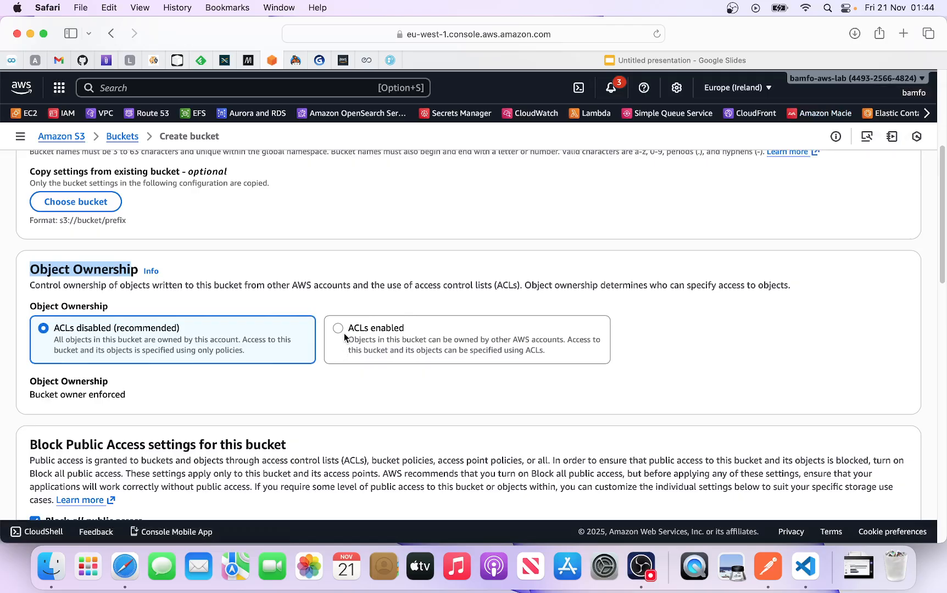
{"action": "scroll", "coordinate": [224, 375], "scroll_direction": "down", "scroll_amount": 2}
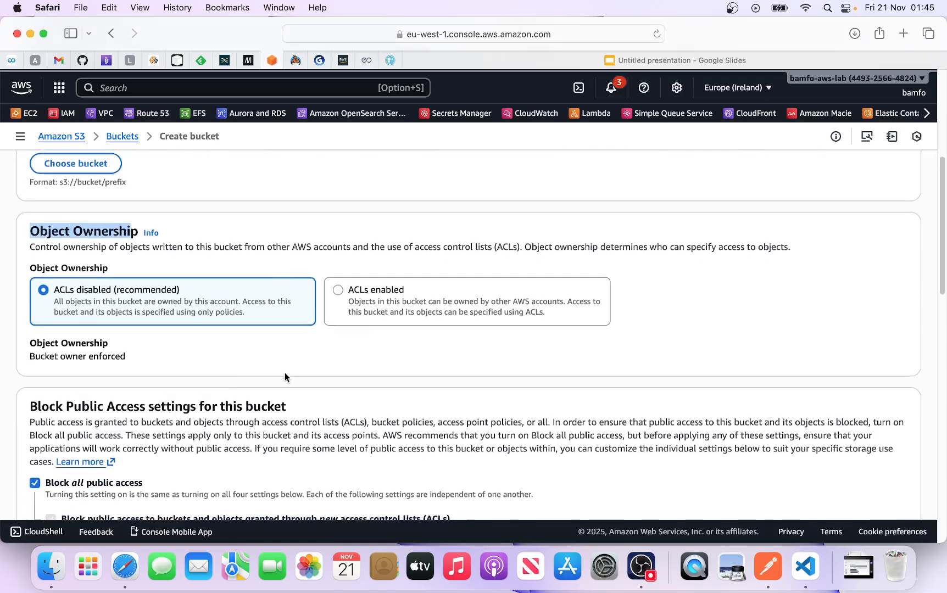
{"action": "scroll", "coordinate": [285, 377], "scroll_direction": "down", "scroll_amount": 5}
{"action": "scroll", "coordinate": [137, 379], "scroll_direction": "down", "scroll_amount": 3}
{"action": "scroll", "coordinate": [147, 379], "scroll_direction": "down", "scroll_amount": 1}
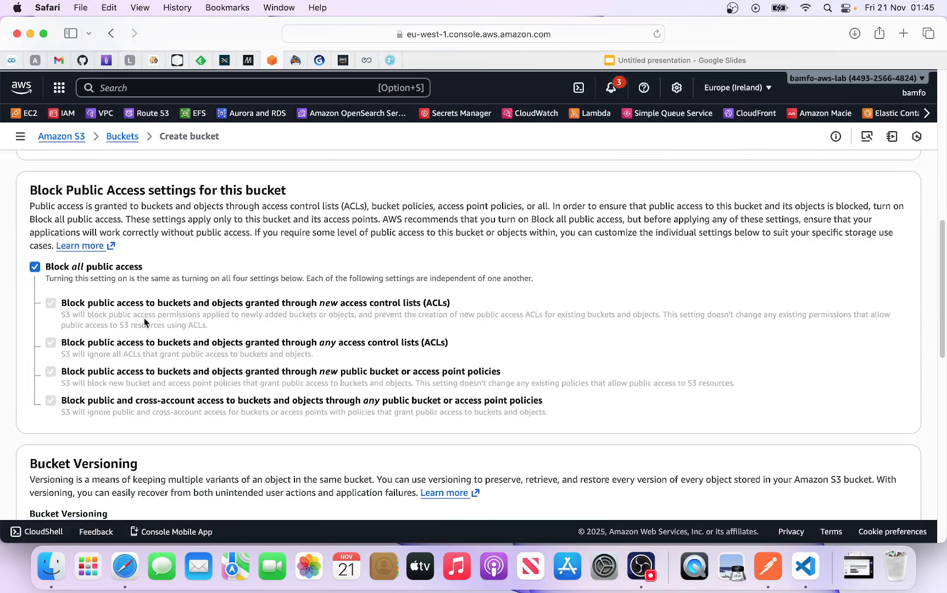
Review the new bucket's versioning, tags, default encryption and Bucket Key settings
{"action": "scroll", "coordinate": [145, 321], "scroll_direction": "down", "scroll_amount": 6}
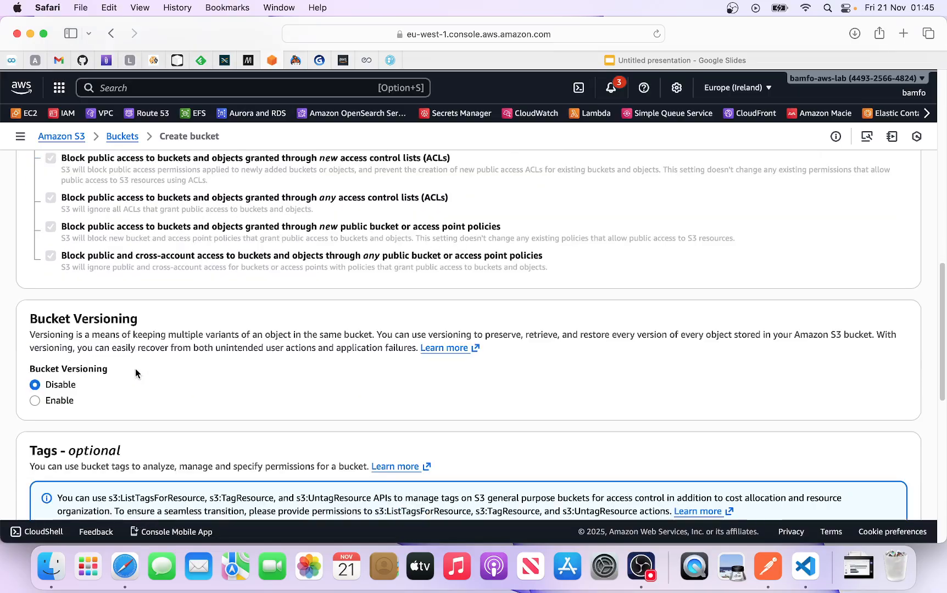
{"action": "scroll", "coordinate": [105, 372], "scroll_direction": "down", "scroll_amount": 3}
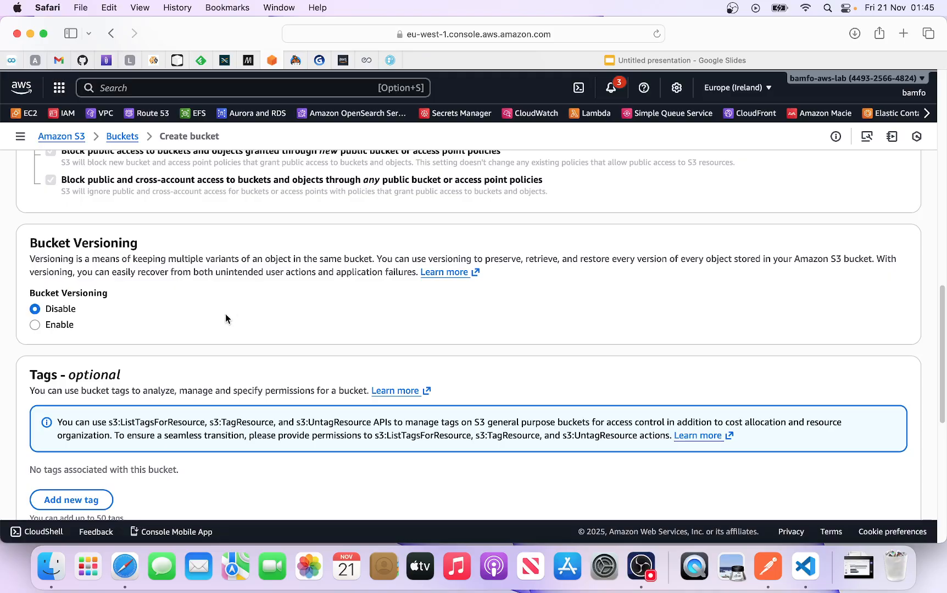
{"action": "scroll", "coordinate": [195, 319], "scroll_direction": "down", "scroll_amount": 4}
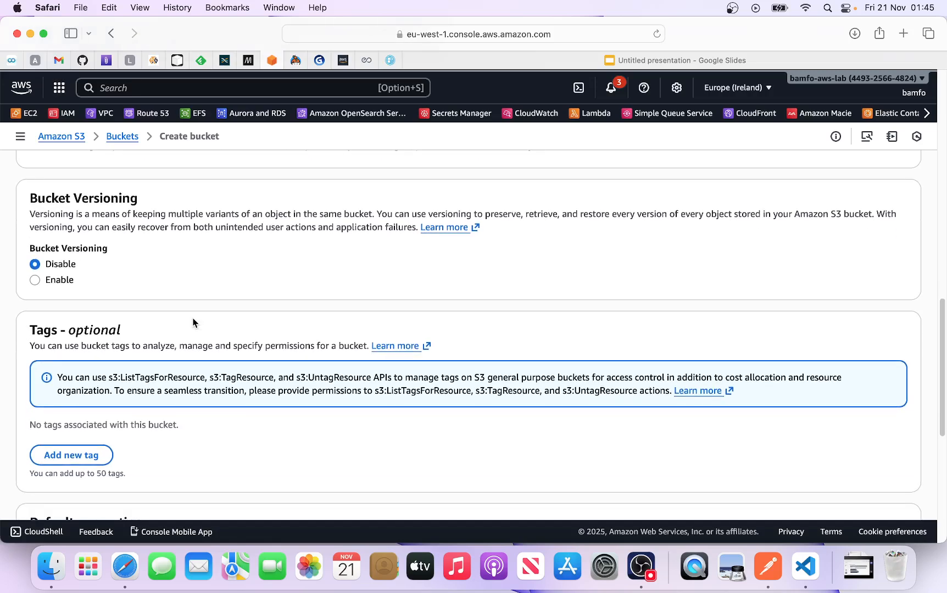
{"action": "scroll", "coordinate": [193, 318], "scroll_direction": "down", "scroll_amount": 1}
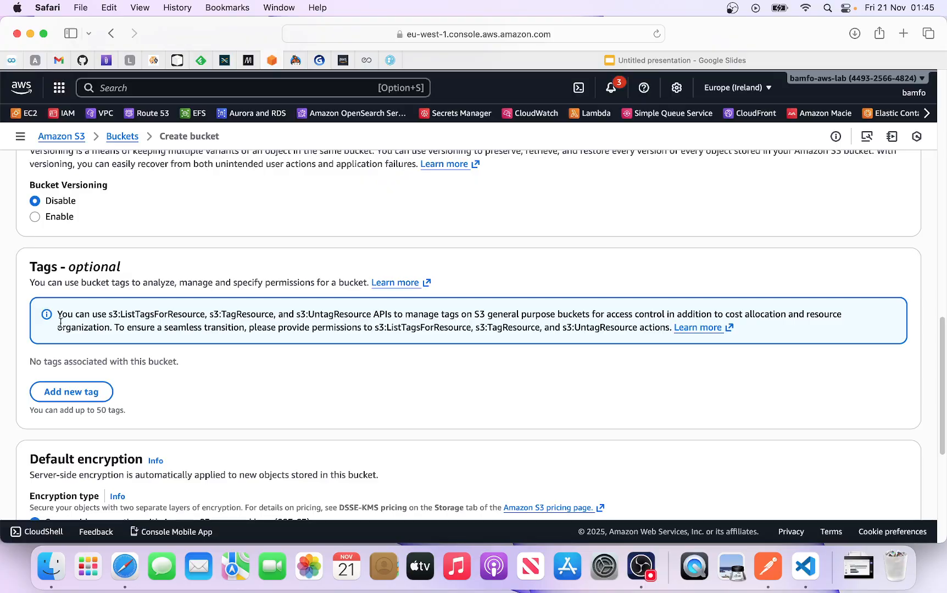
{"action": "scroll", "coordinate": [151, 380], "scroll_direction": "down", "scroll_amount": 1}
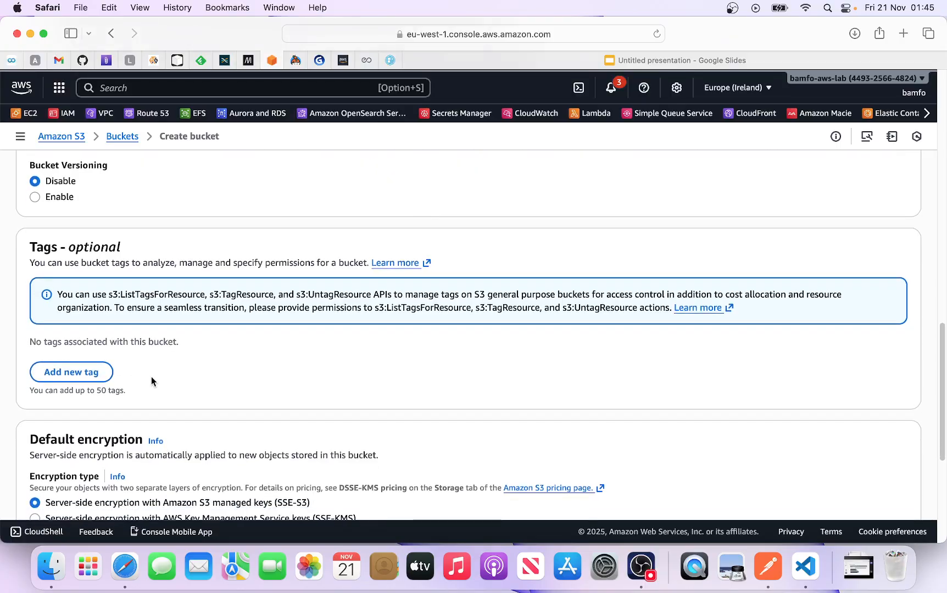
{"action": "scroll", "coordinate": [151, 379], "scroll_direction": "down", "scroll_amount": 3}
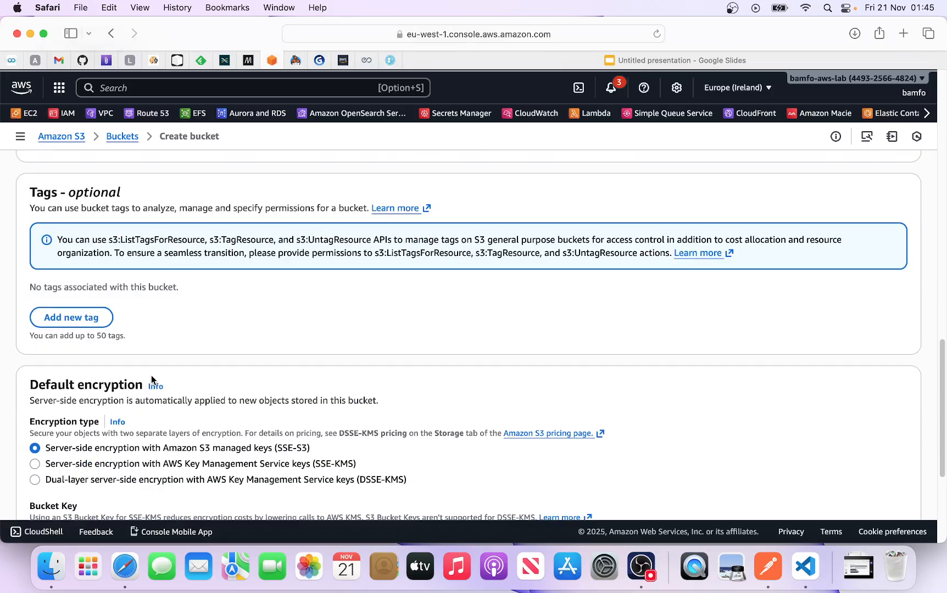
{"action": "scroll", "coordinate": [151, 385], "scroll_direction": "down", "scroll_amount": 3}
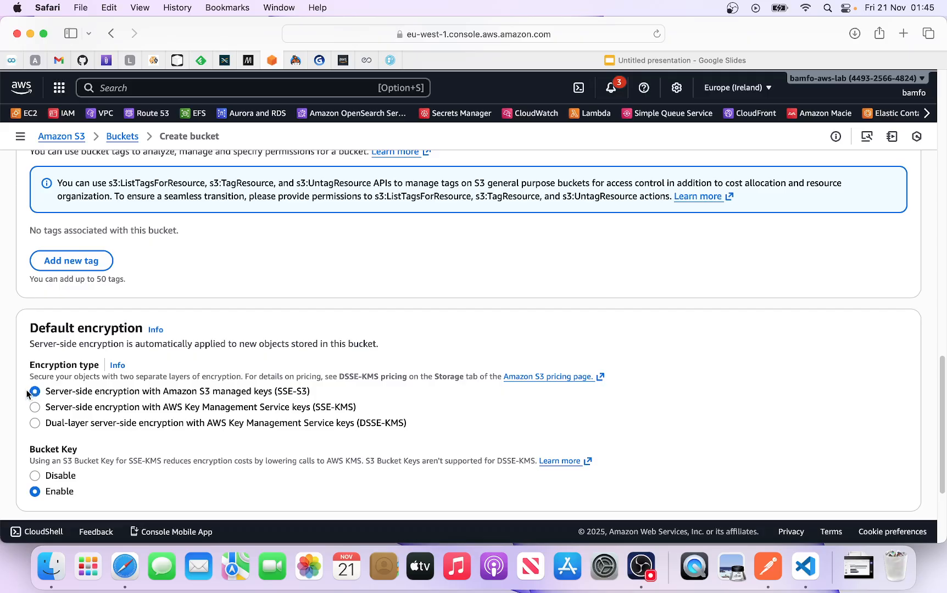
{"action": "scroll", "coordinate": [87, 420], "scroll_direction": "down", "scroll_amount": 1}
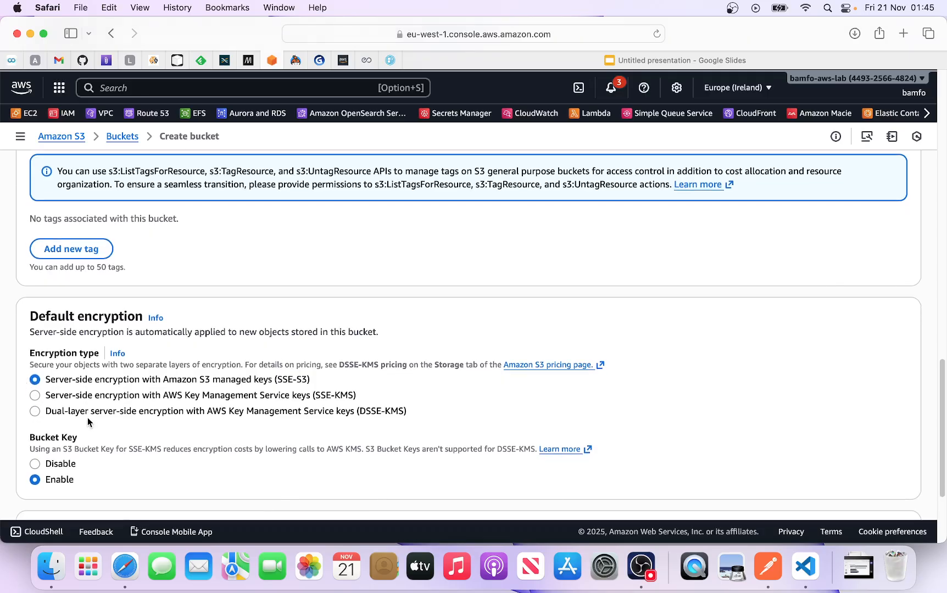
{"action": "scroll", "coordinate": [87, 417], "scroll_direction": "down", "scroll_amount": 2}
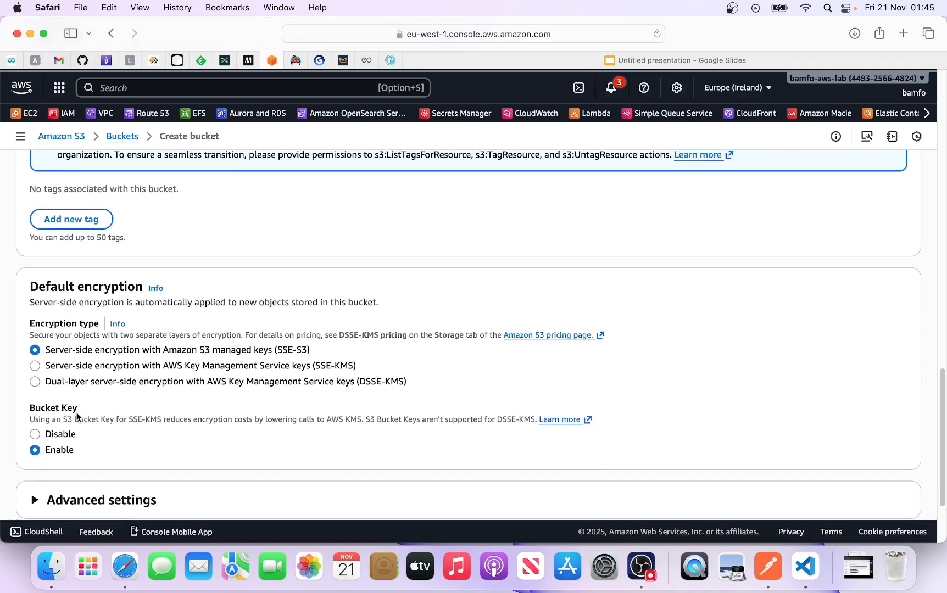
{"action": "scroll", "coordinate": [153, 434], "scroll_direction": "down", "scroll_amount": 6}
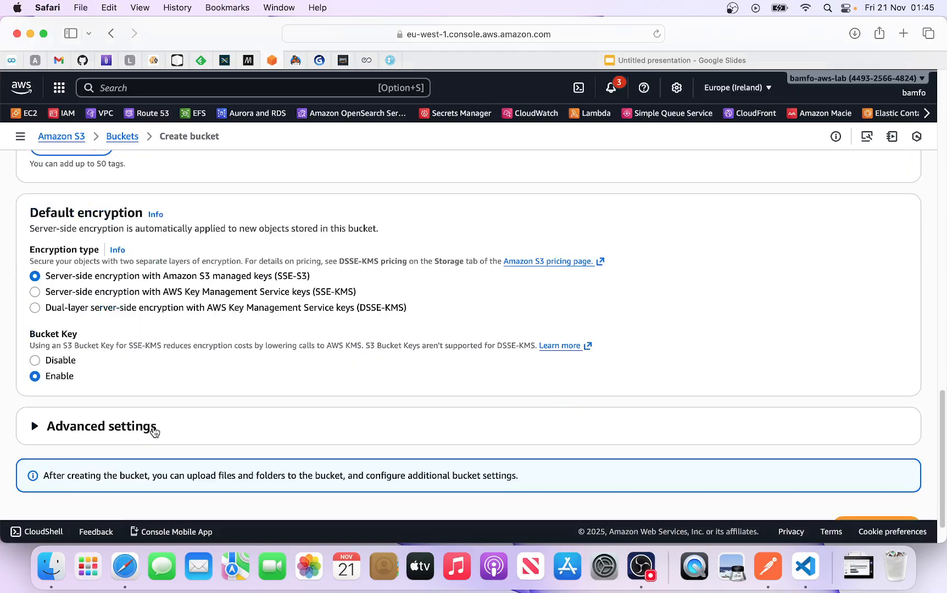
Expand the advanced bucket settings and read the description of Object Lock
{"action": "left_click", "coordinate": [37, 407]}
{"action": "scroll", "coordinate": [152, 412], "scroll_direction": "down", "scroll_amount": 5}
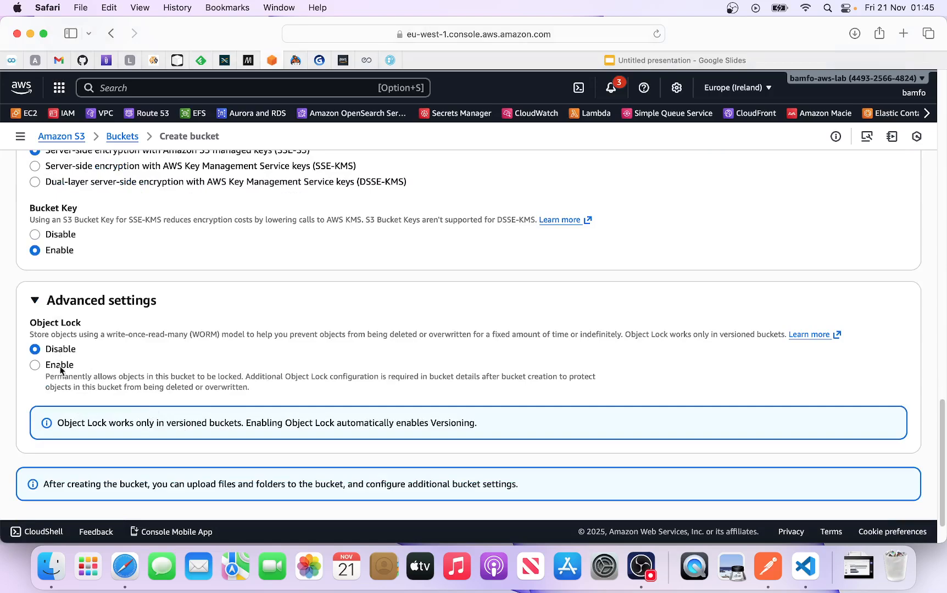
{"action": "left_click_drag", "start_coordinate": [107, 331], "coordinate": [212, 335]}
{"action": "left_click_drag", "start_coordinate": [291, 335], "coordinate": [359, 340]}
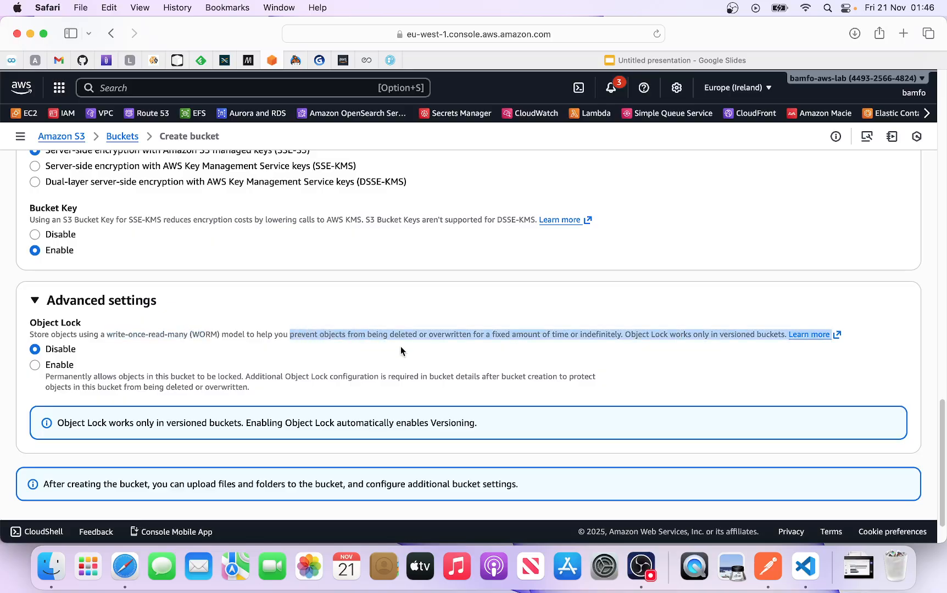
{"action": "scroll", "coordinate": [221, 389], "scroll_direction": "down", "scroll_amount": 1}
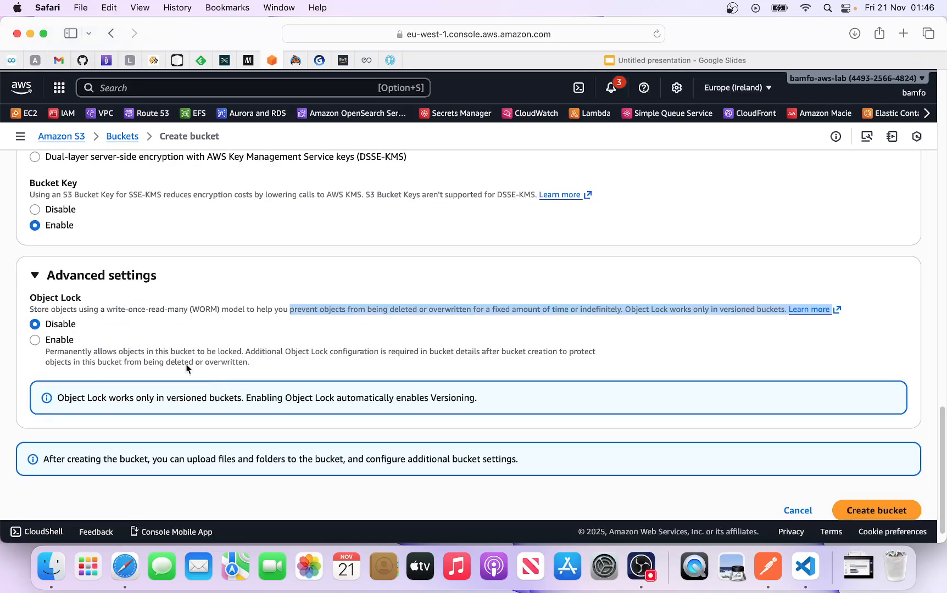
{"action": "left_click", "coordinate": [59, 340]}
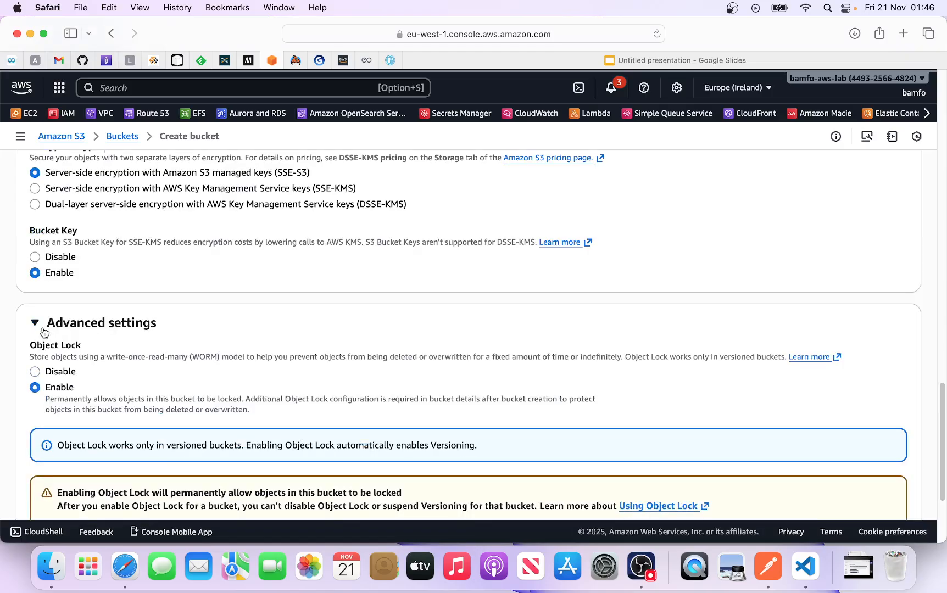
{"action": "scroll", "coordinate": [148, 374], "scroll_direction": "down", "scroll_amount": 4}
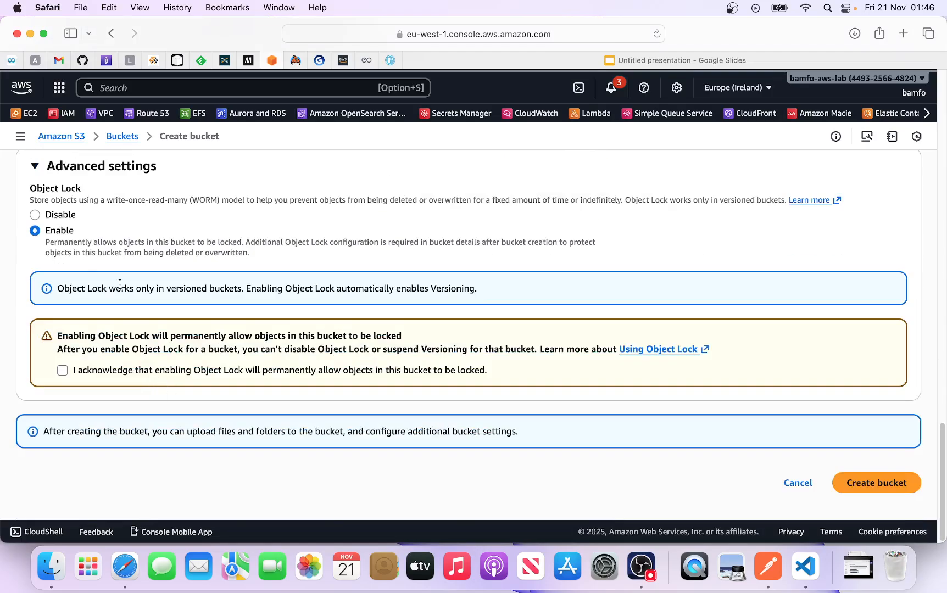
{"action": "left_click", "coordinate": [43, 216]}
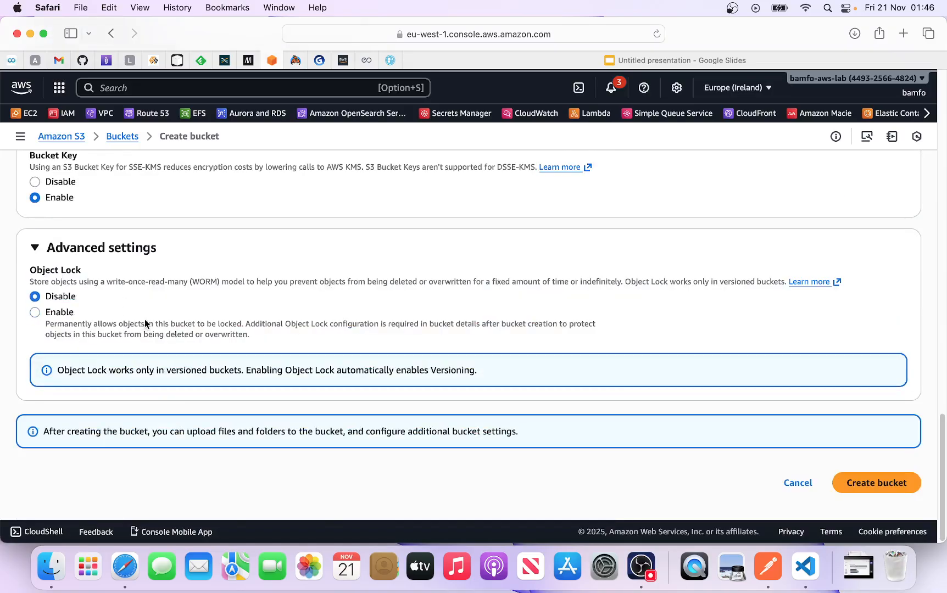
Create the bucket with the chosen settings and open simplydan-tech-396 from the general purpose buckets
{"action": "left_click", "coordinate": [870, 489]}
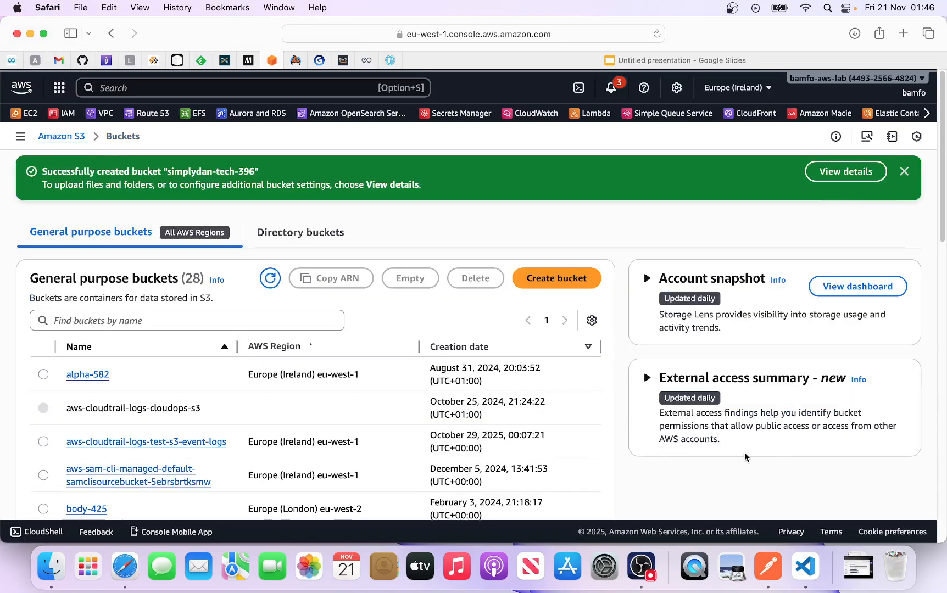
{"action": "scroll", "coordinate": [143, 374], "scroll_direction": "down", "scroll_amount": 5}
{"action": "scroll", "coordinate": [144, 379], "scroll_direction": "down", "scroll_amount": 10}
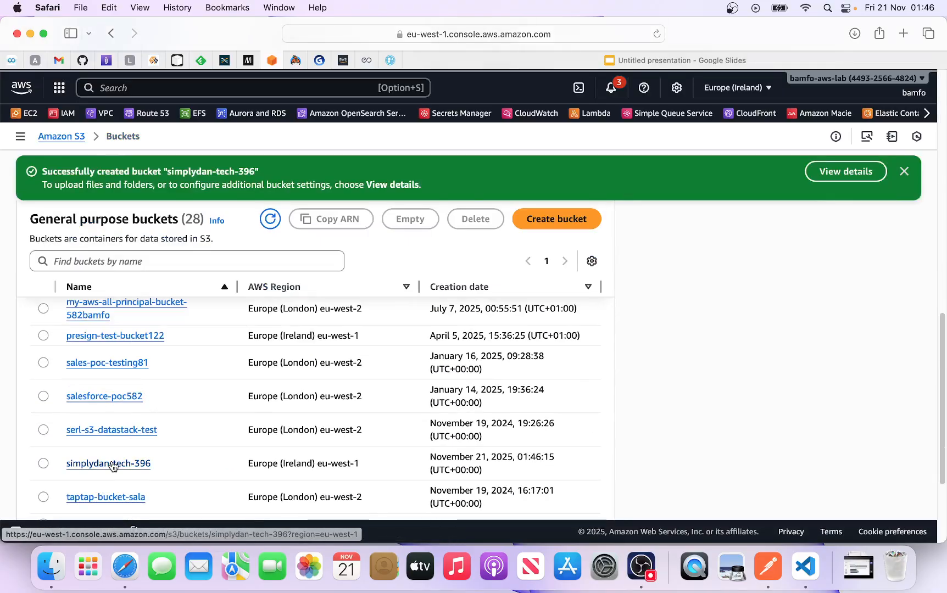
{"action": "left_click", "coordinate": [112, 464]}
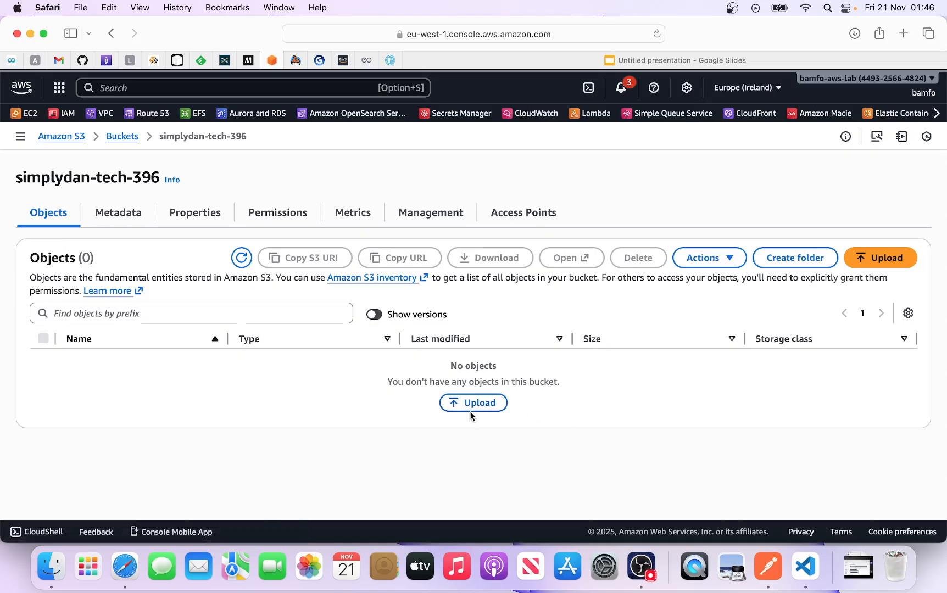
Choose _MZ95869.jpg from the Downloads folder as the file to upload to the simplydan-tech-396 bucket
{"action": "left_click", "coordinate": [485, 407]}
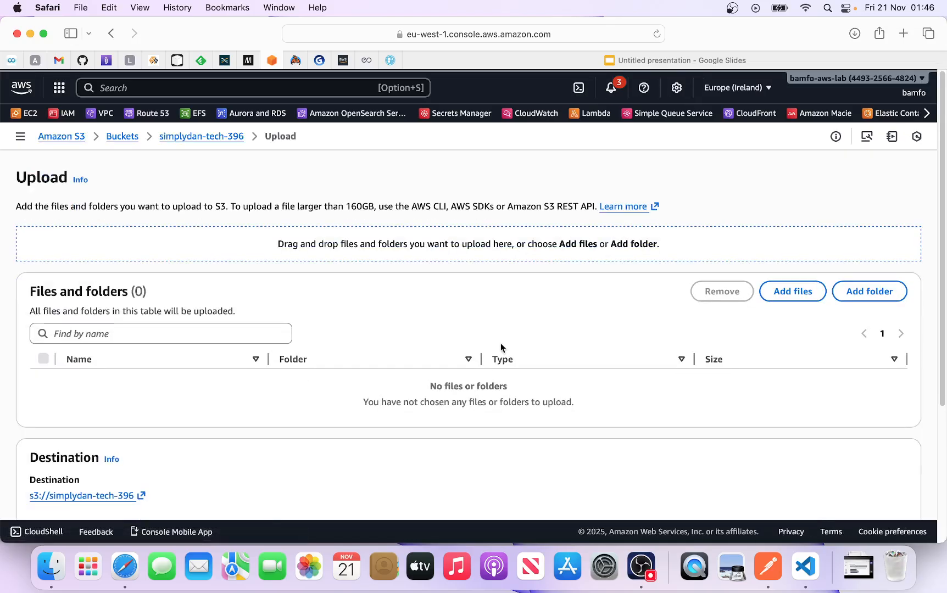
{"action": "left_click", "coordinate": [790, 292]}
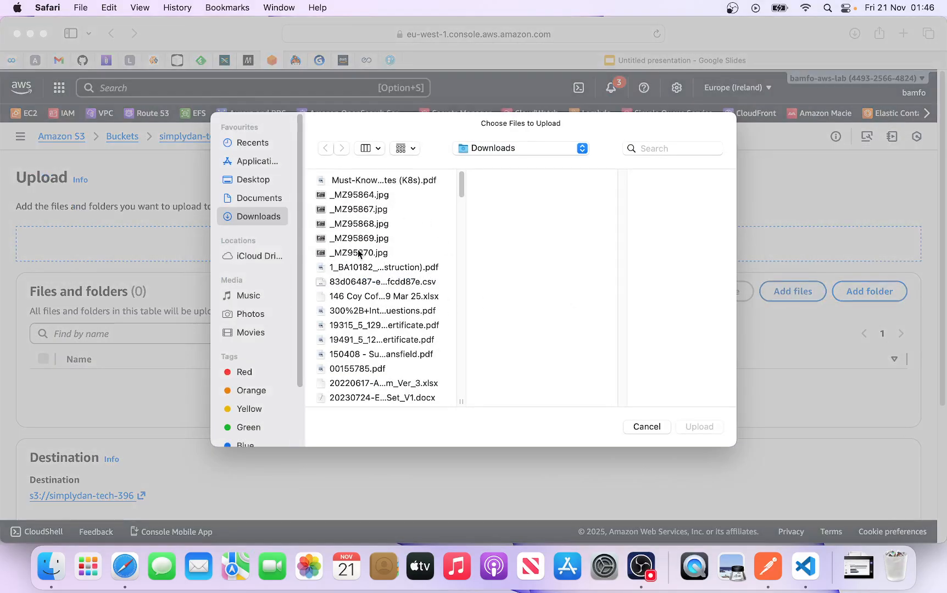
{"action": "left_click", "coordinate": [323, 239]}
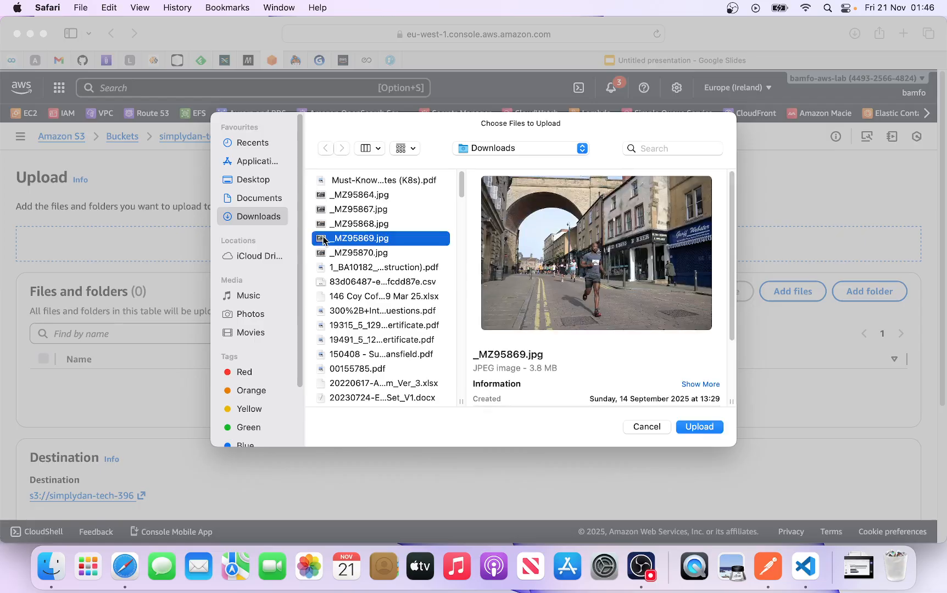
{"action": "left_click", "coordinate": [695, 427]}
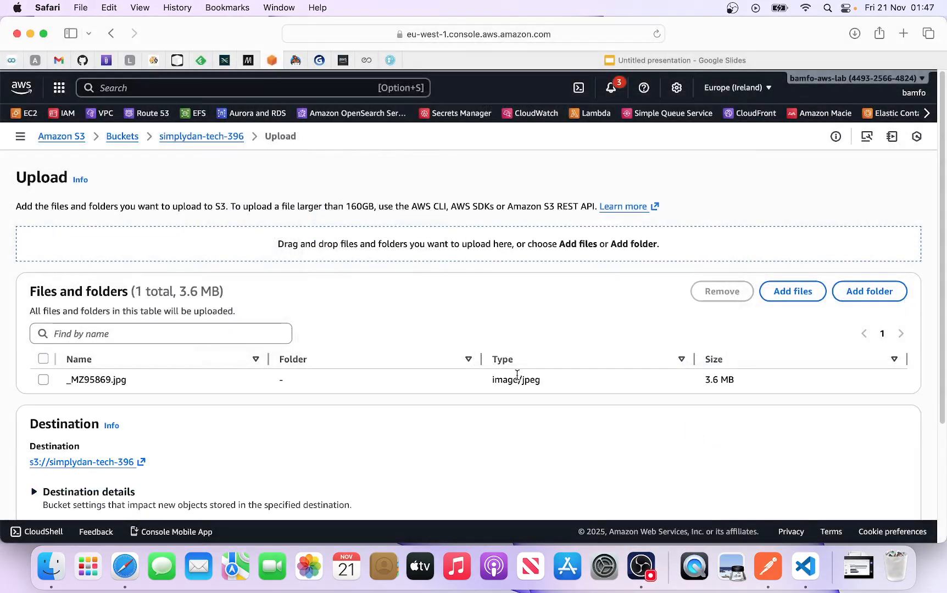
Check the listed file and destination, and upload _MZ95869.jpg with the permissions and properties left as they are
{"action": "scroll", "coordinate": [516, 375], "scroll_direction": "down", "scroll_amount": 1}
{"action": "scroll", "coordinate": [517, 374], "scroll_direction": "down", "scroll_amount": 5}
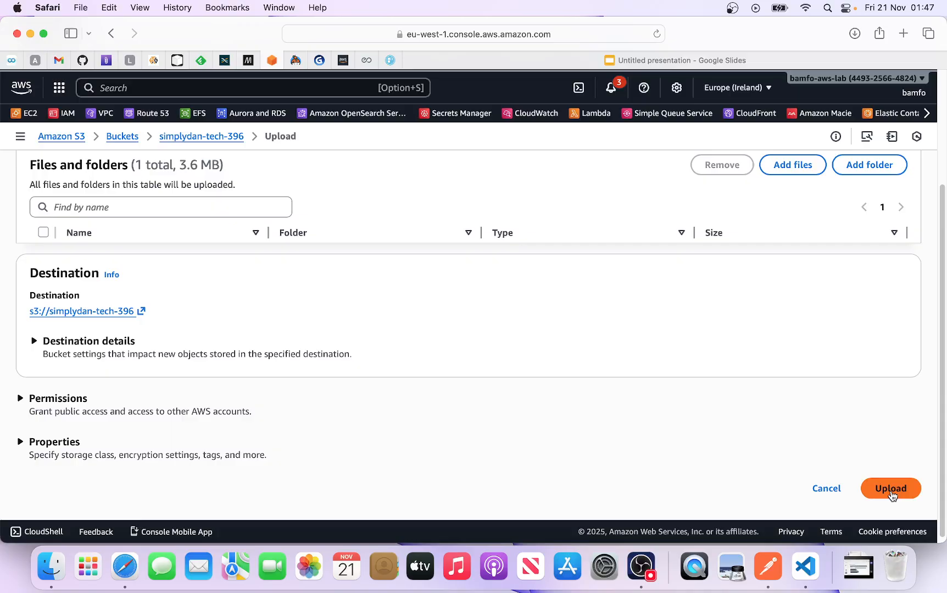
{"action": "scroll", "coordinate": [408, 321], "scroll_direction": "up", "scroll_amount": 6}
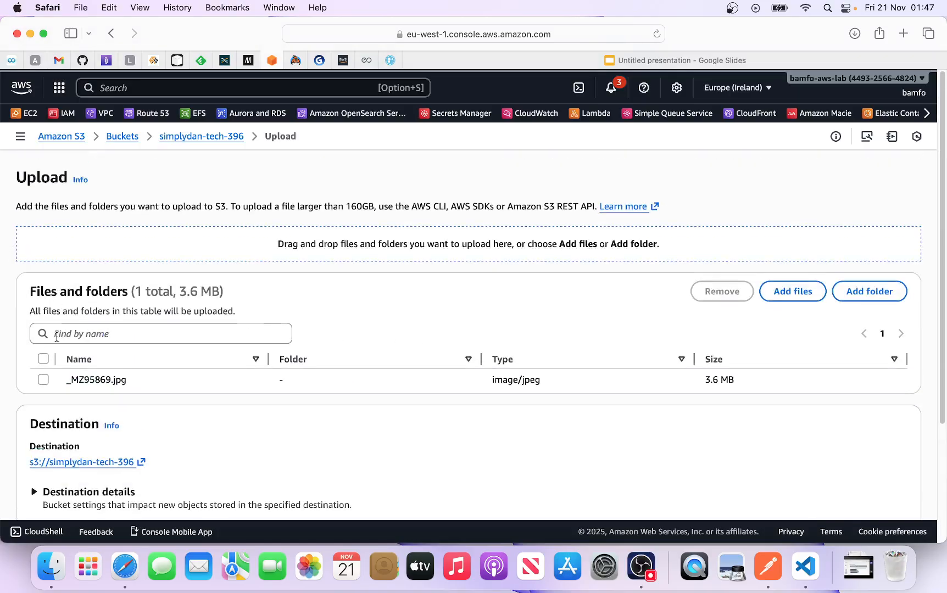
{"action": "left_click_drag", "start_coordinate": [34, 290], "coordinate": [85, 291]}
{"action": "scroll", "coordinate": [134, 354], "scroll_direction": "down", "scroll_amount": 2}
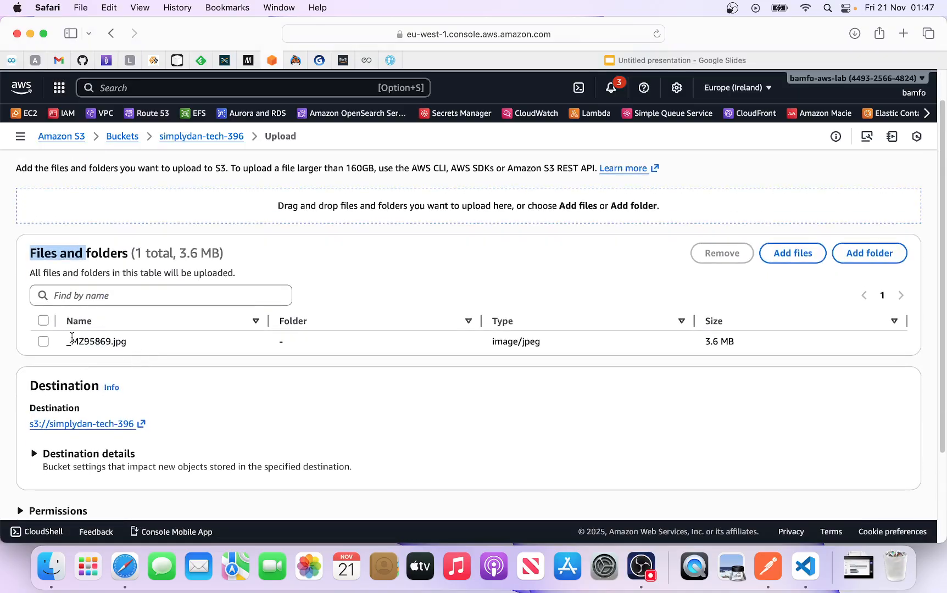
{"action": "left_click_drag", "start_coordinate": [67, 341], "coordinate": [124, 343]}
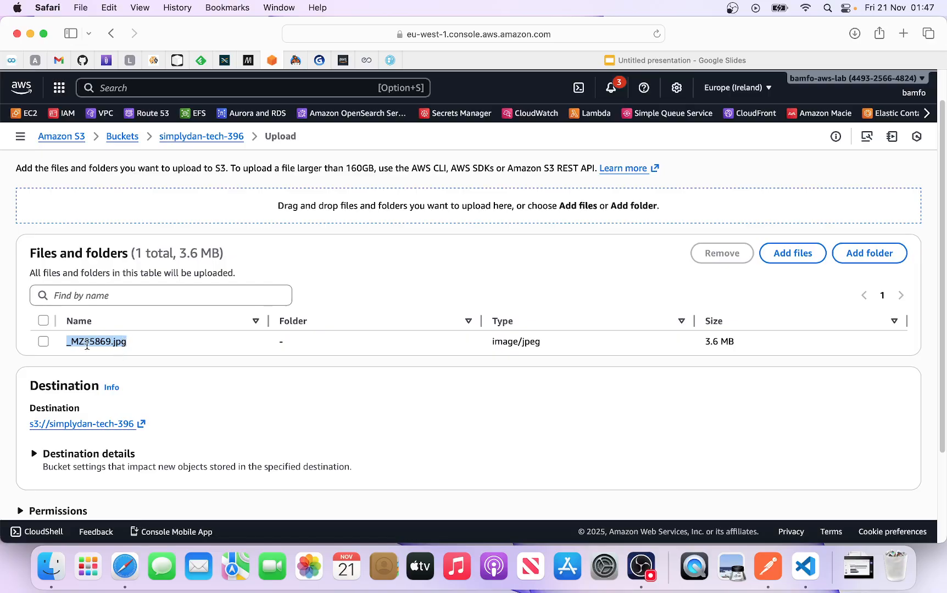
{"action": "scroll", "coordinate": [98, 348], "scroll_direction": "down", "scroll_amount": 1}
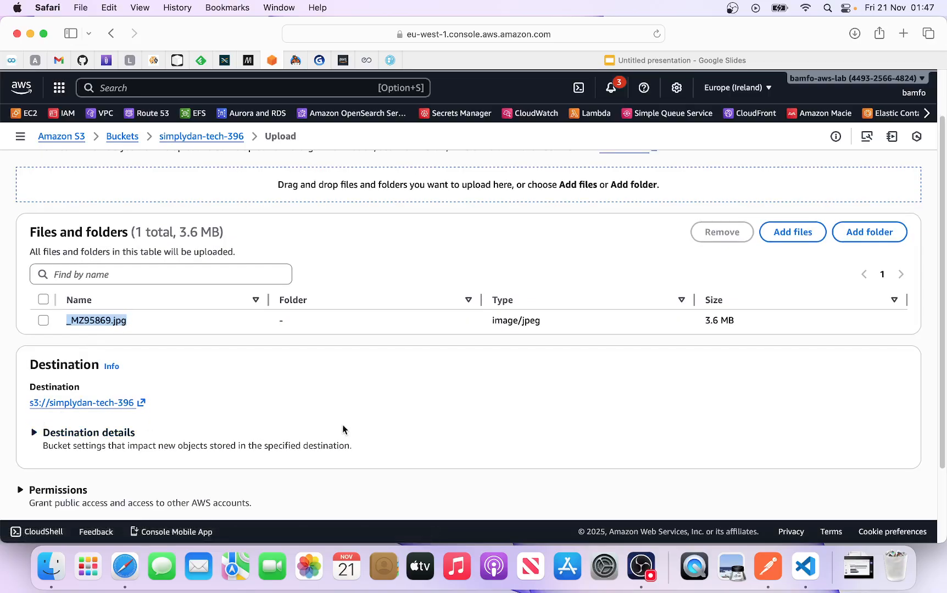
{"action": "scroll", "coordinate": [384, 418], "scroll_direction": "down", "scroll_amount": 3}
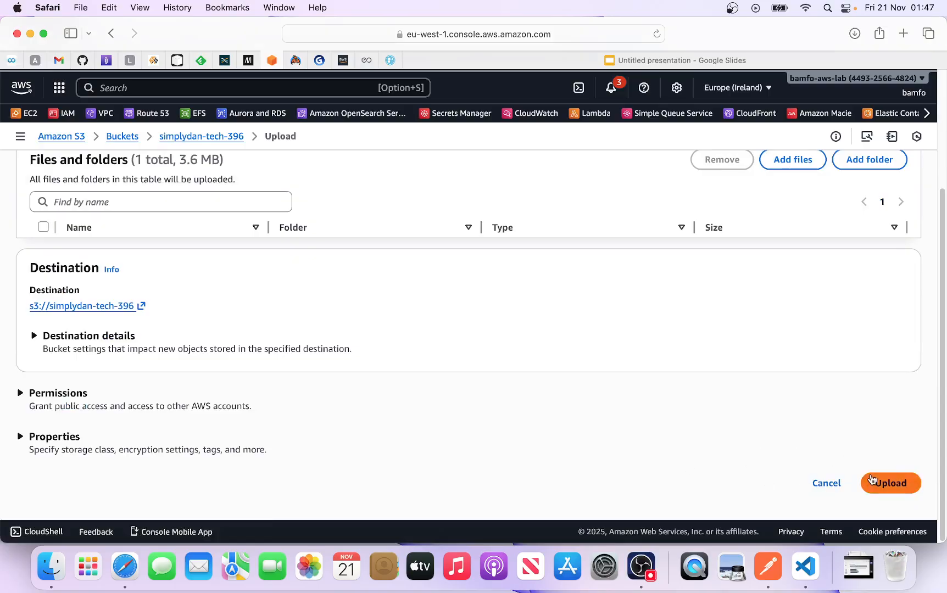
{"action": "left_click", "coordinate": [893, 483]}
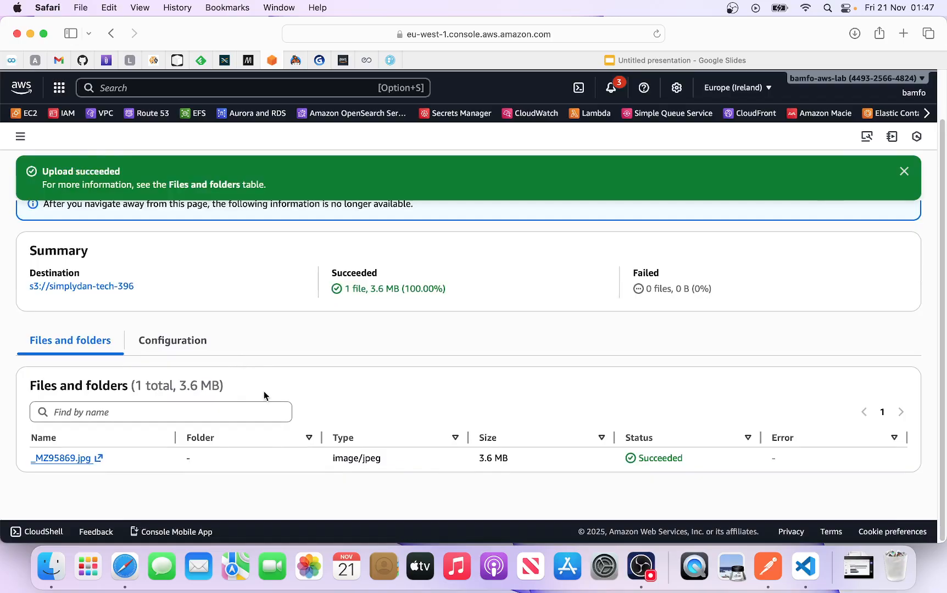
Dismiss the upload notification and close the upload status page to return to the bucket's objects
{"action": "scroll", "coordinate": [386, 327], "scroll_direction": "up", "scroll_amount": 1}
{"action": "left_click", "coordinate": [901, 174]}
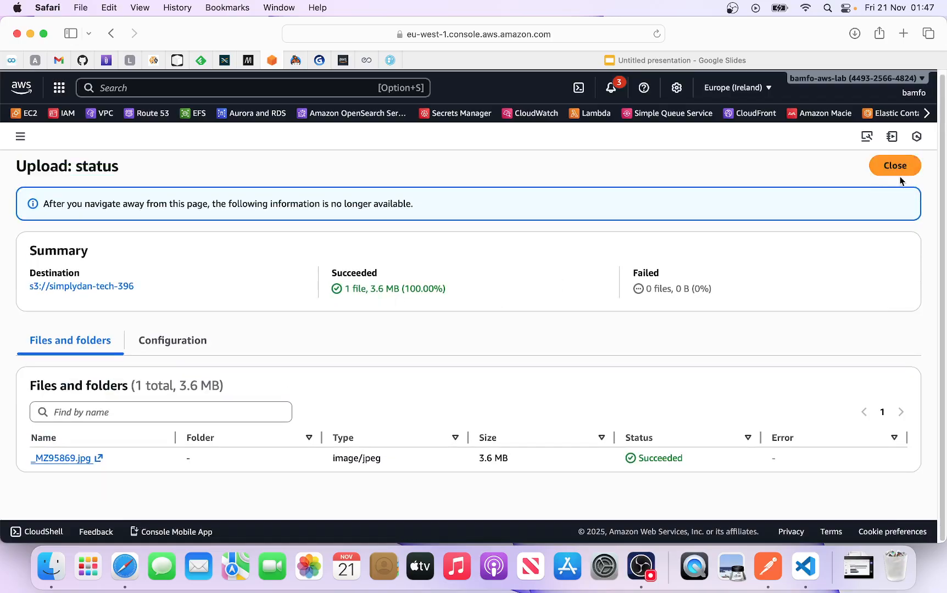
{"action": "left_click", "coordinate": [893, 167]}
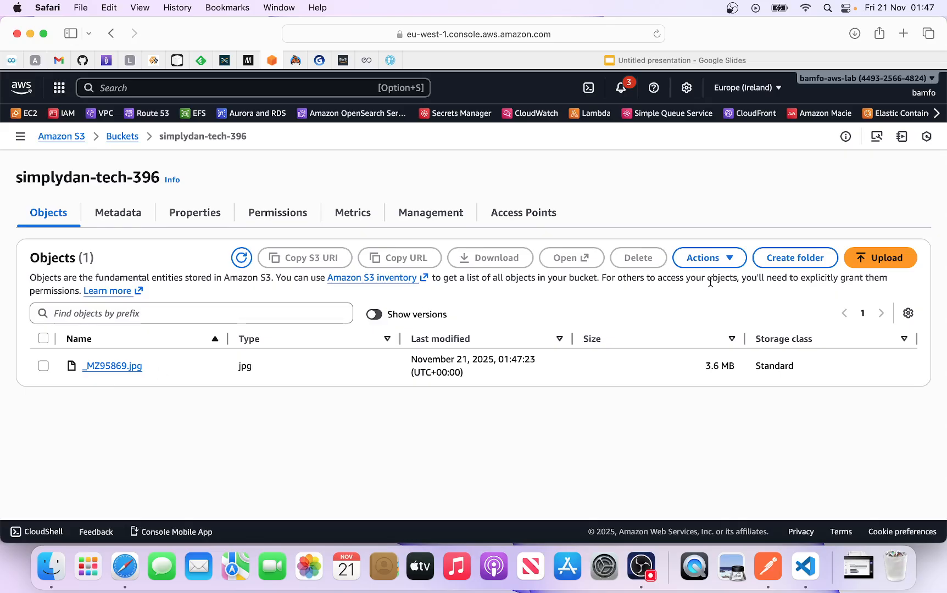
Create a folder named dev in the bucket without specifying an encryption key
{"action": "left_click", "coordinate": [801, 262]}
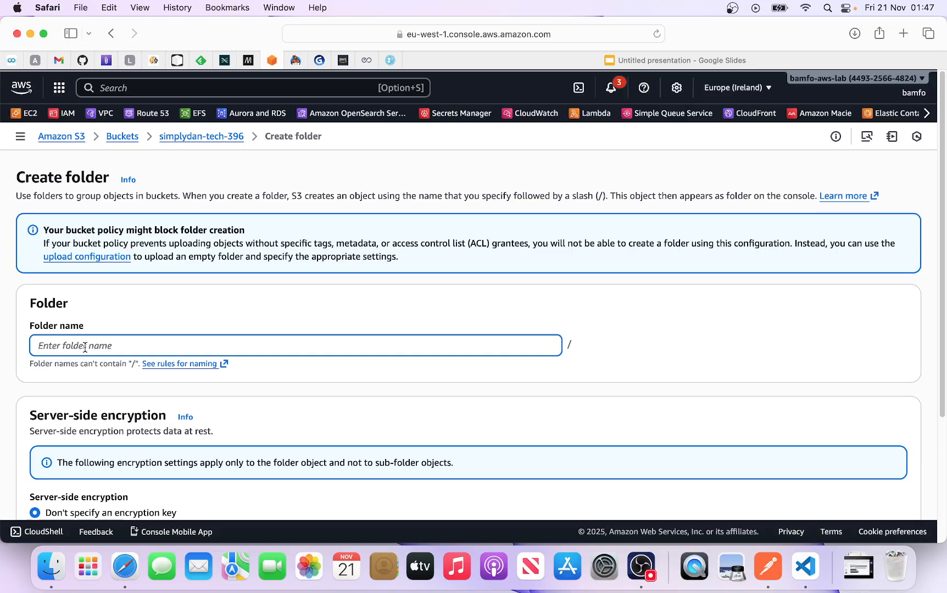
{"action": "type", "text": "dev"}
{"action": "scroll", "coordinate": [145, 360], "scroll_direction": "down", "scroll_amount": 5}
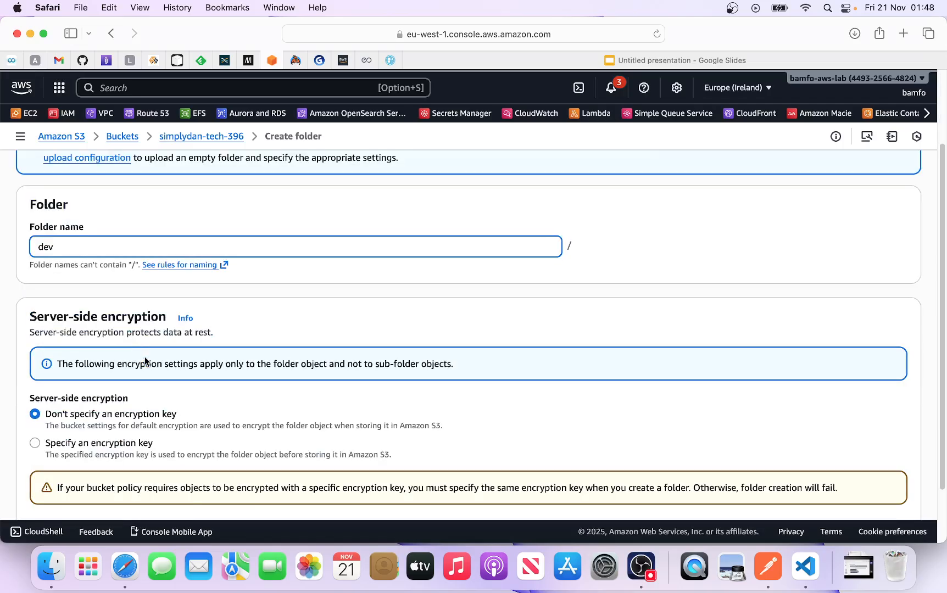
{"action": "left_click", "coordinate": [881, 485]}
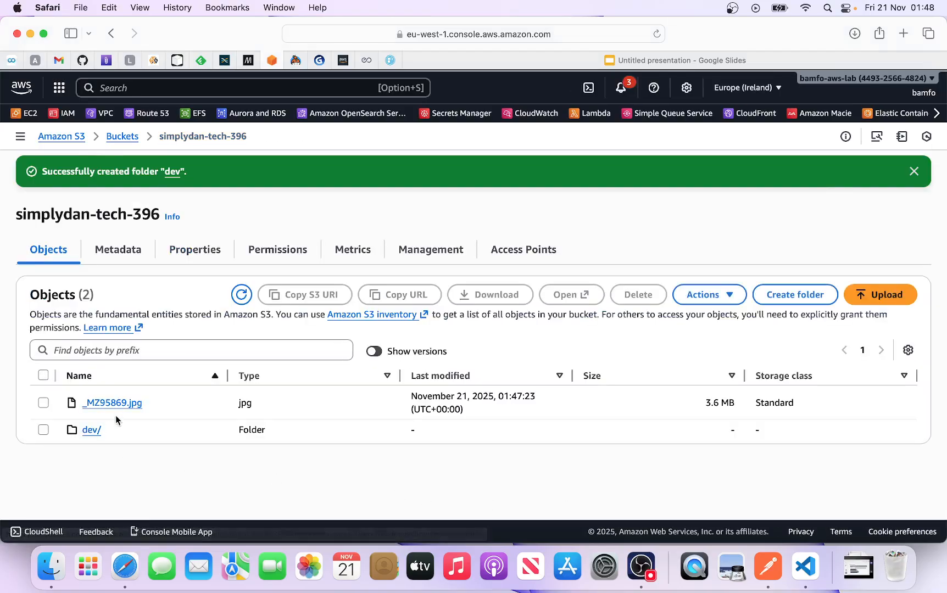
Open the dev folder and create a subfolder named test in it without specifying an encryption key
{"action": "left_click", "coordinate": [91, 431]}
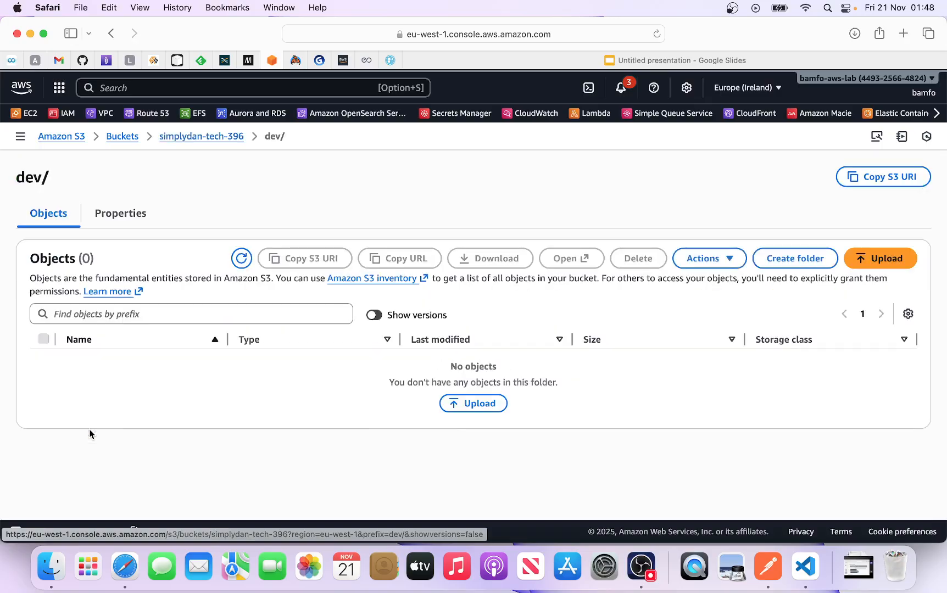
{"action": "left_click", "coordinate": [796, 259]}
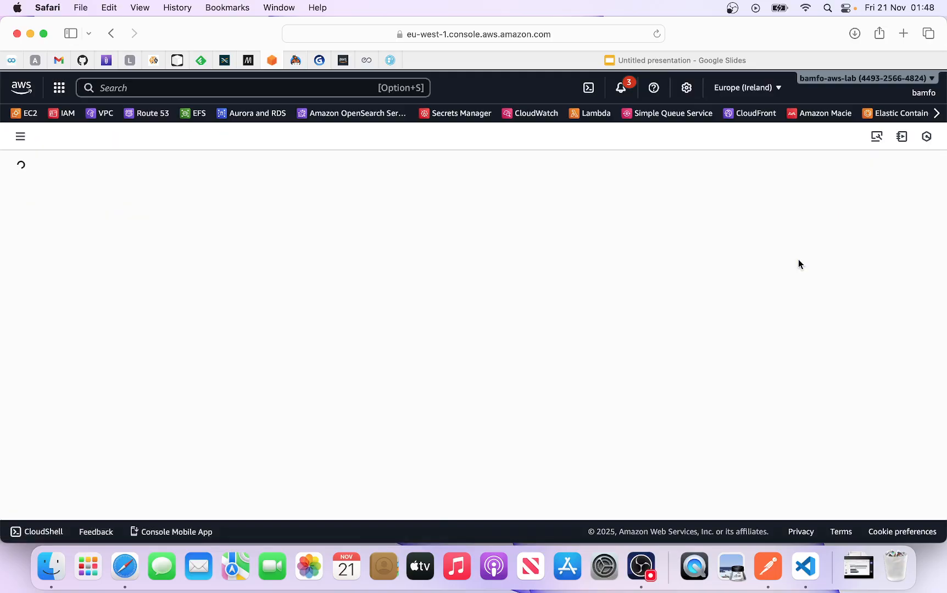
{"action": "type", "text": "test"}
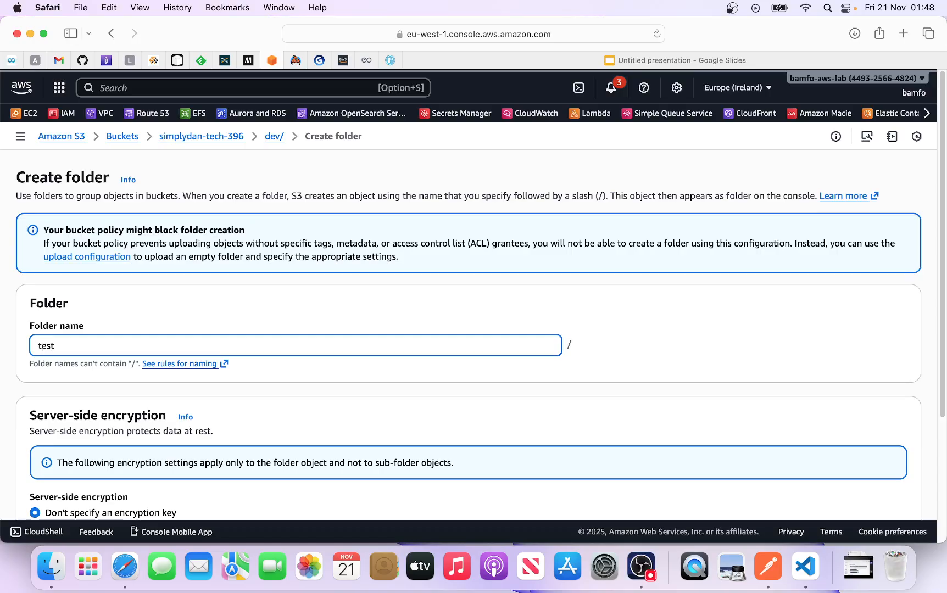
{"action": "scroll", "coordinate": [256, 381], "scroll_direction": "down", "scroll_amount": 5}
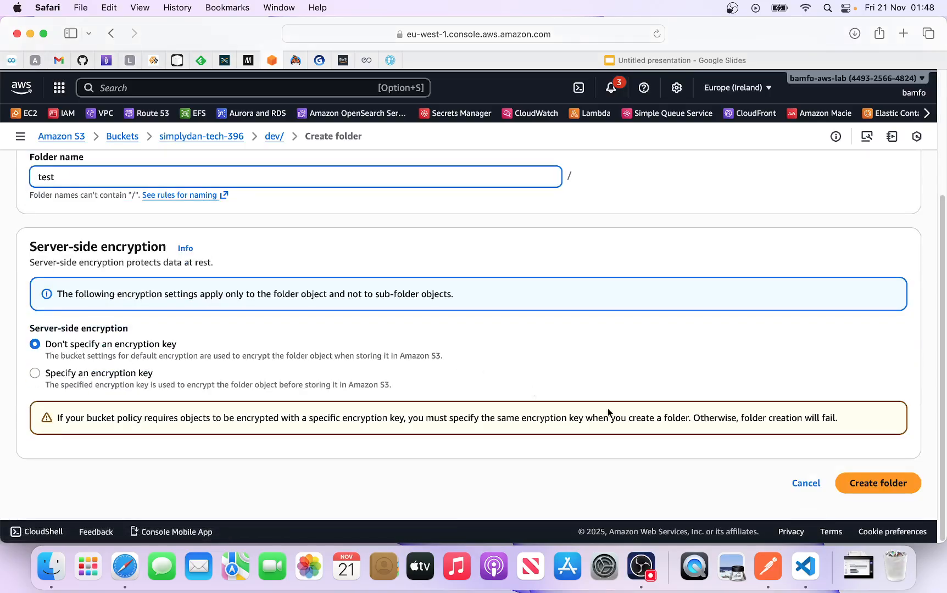
{"action": "left_click", "coordinate": [872, 484]}
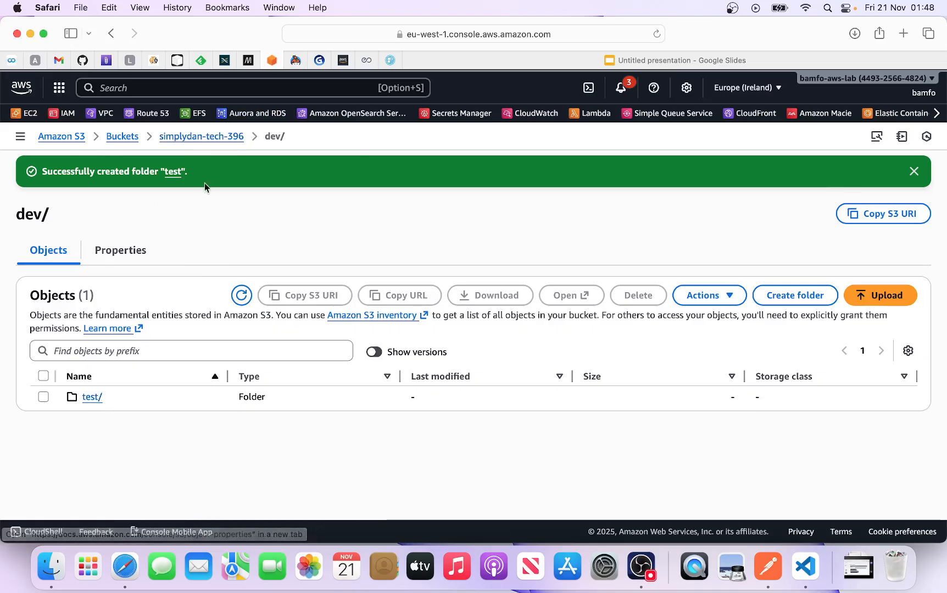
Return to the bucket's root and go through the dev folder into its test subfolder
{"action": "left_click", "coordinate": [225, 137]}
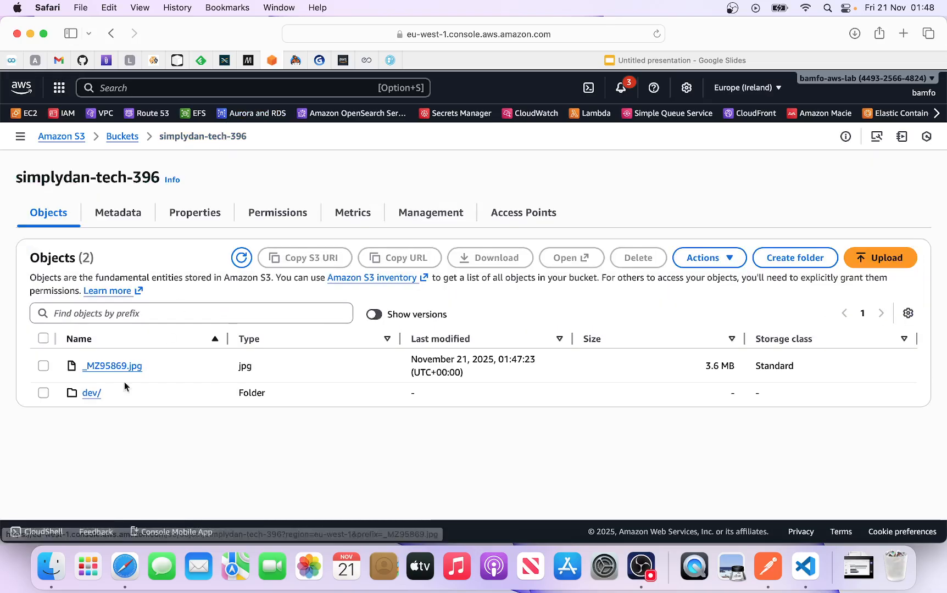
{"action": "left_click", "coordinate": [94, 394]}
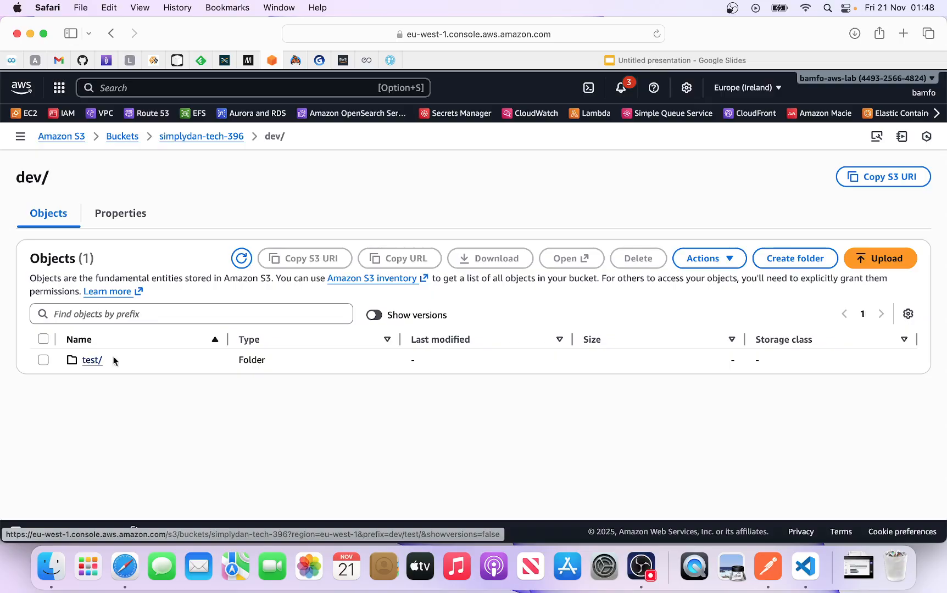
{"action": "left_click", "coordinate": [94, 361]}
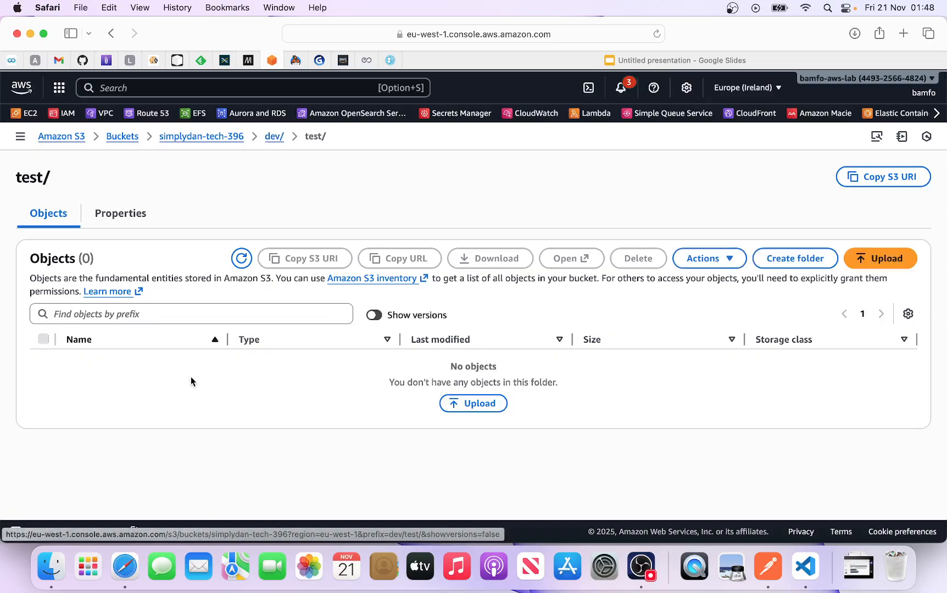
Upload _MZ95870.jpg from the Downloads folder to dev/test/ in the bucket
{"action": "left_click", "coordinate": [483, 403]}
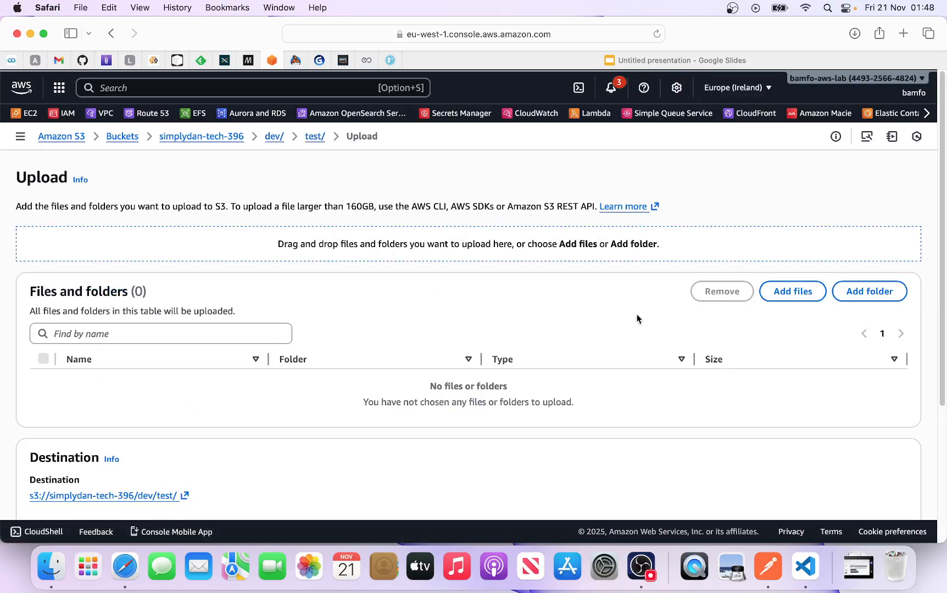
{"action": "left_click", "coordinate": [795, 292]}
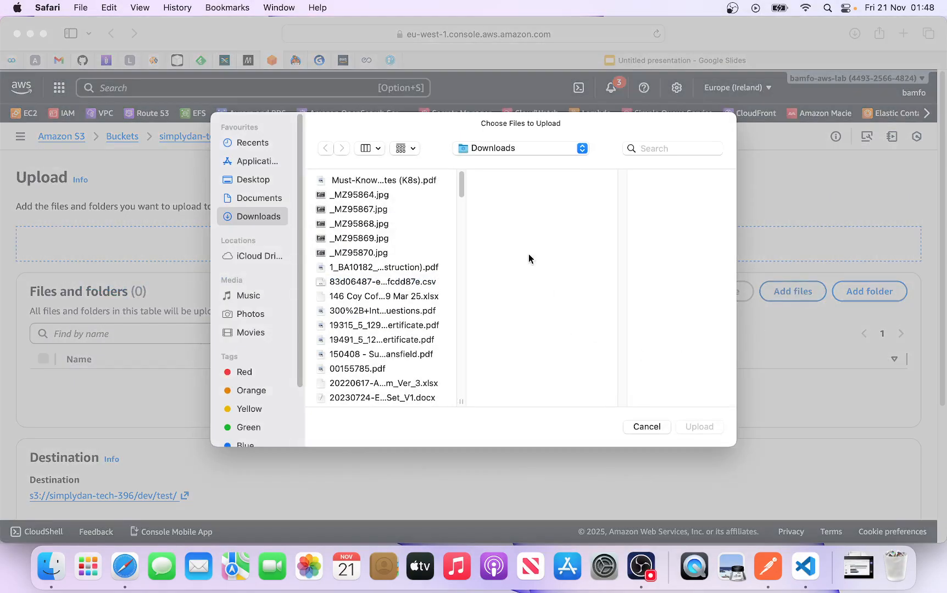
{"action": "left_click", "coordinate": [341, 253]}
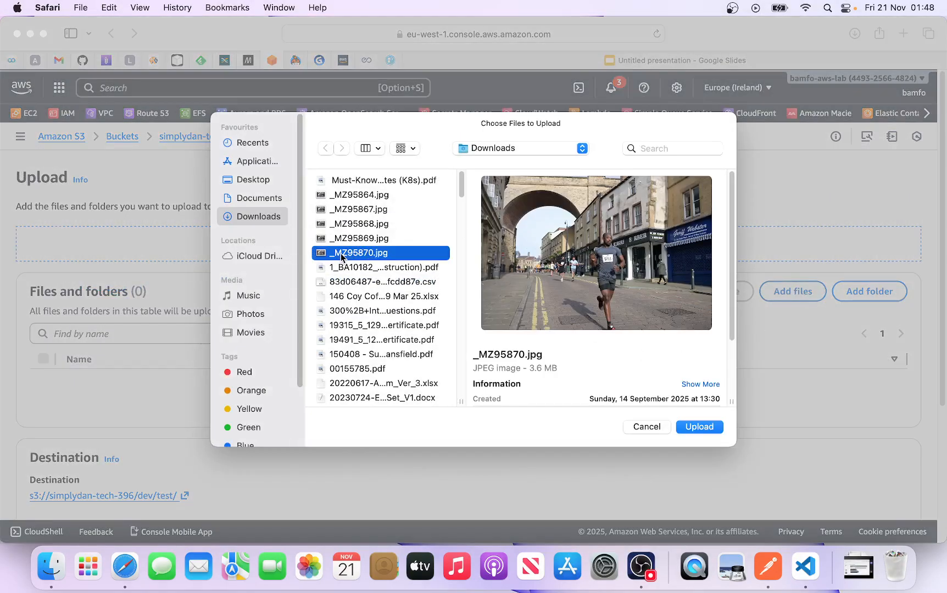
{"action": "left_click", "coordinate": [705, 428]}
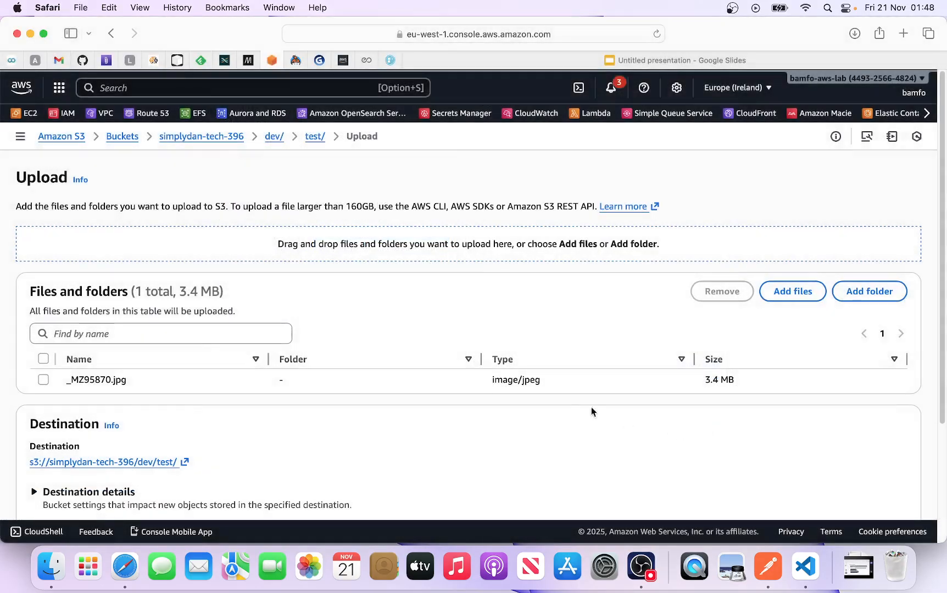
{"action": "scroll", "coordinate": [832, 394], "scroll_direction": "down", "scroll_amount": 3}
{"action": "left_click", "coordinate": [895, 482]}
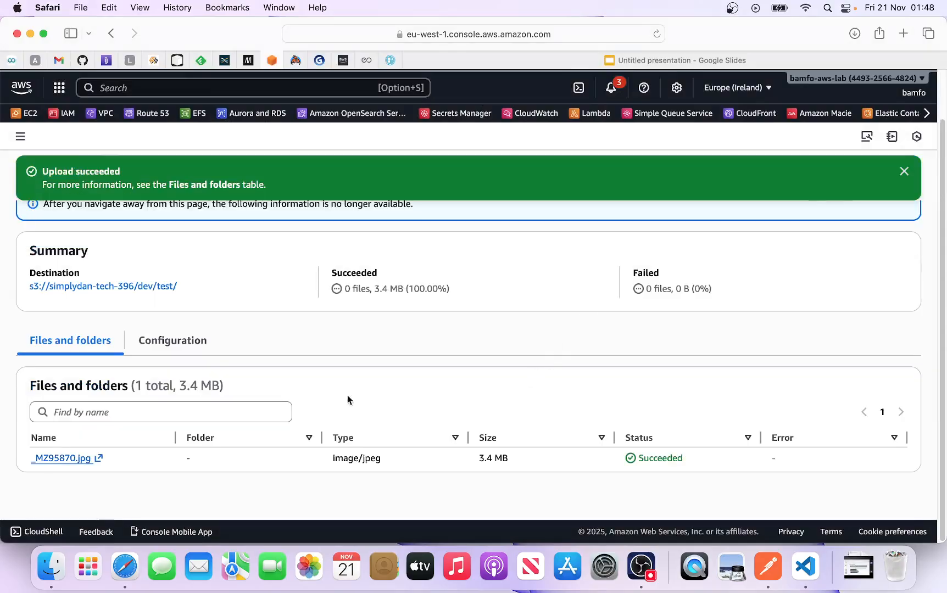
Check the upload status of _MZ95870.jpg and close the status page to return to the test folder
{"action": "scroll", "coordinate": [215, 419], "scroll_direction": "up", "scroll_amount": 1}
{"action": "scroll", "coordinate": [219, 414], "scroll_direction": "down", "scroll_amount": 1}
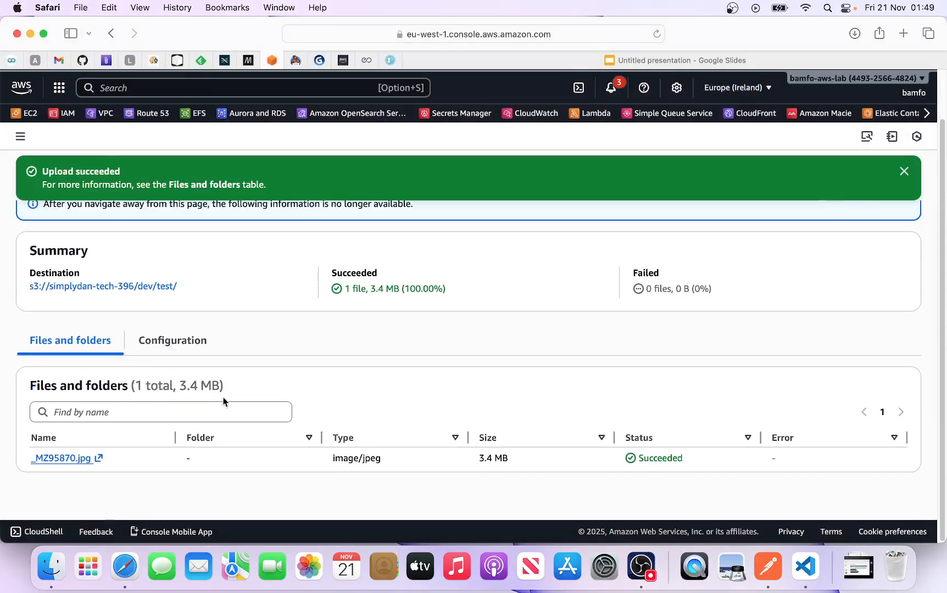
{"action": "left_click", "coordinate": [903, 172]}
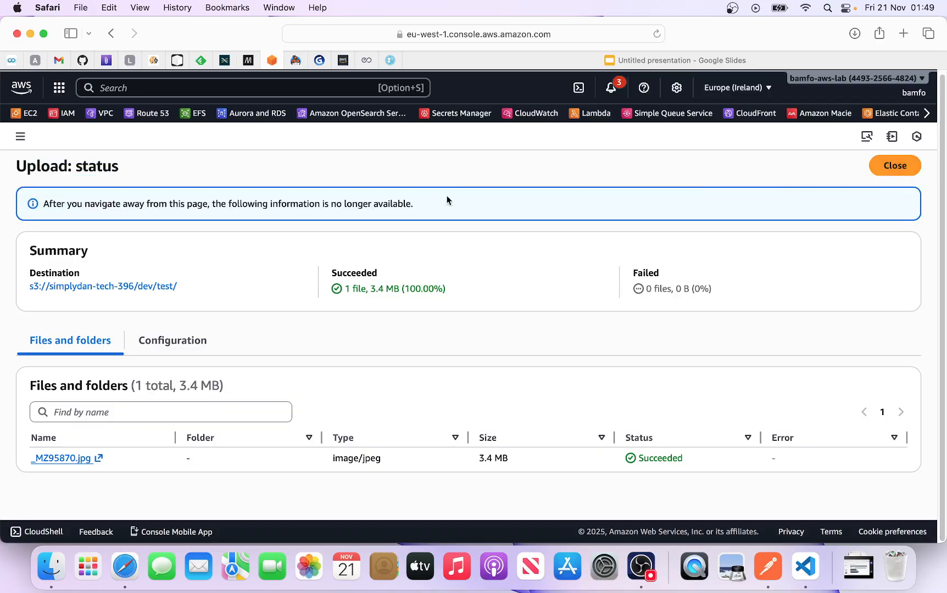
{"action": "scroll", "coordinate": [317, 367], "scroll_direction": "up", "scroll_amount": 1}
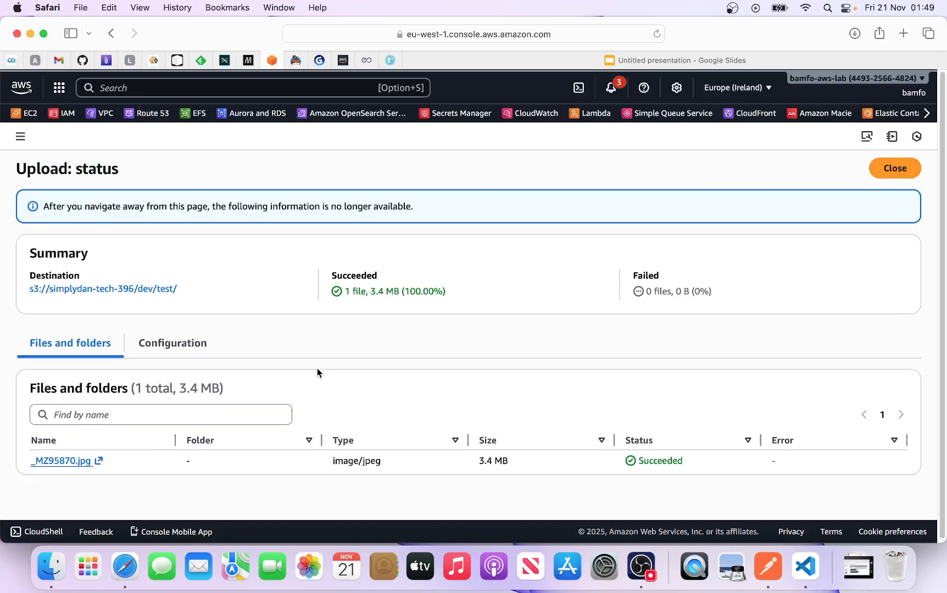
{"action": "left_click", "coordinate": [904, 181]}
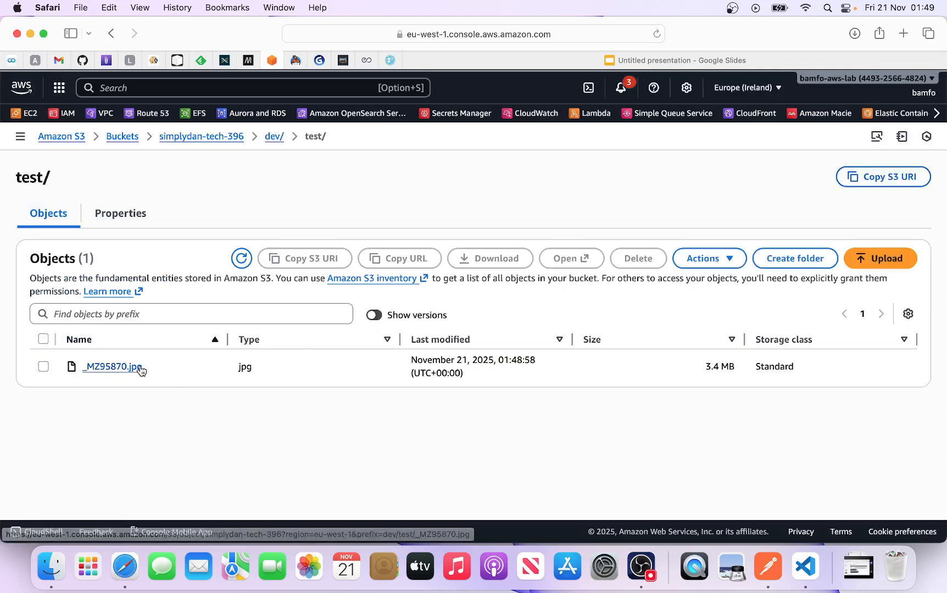
Open _MZ95870.jpg and review its object overview, URL, key and management properties
{"action": "left_click", "coordinate": [140, 368]}
{"action": "scroll", "coordinate": [256, 355], "scroll_direction": "down", "scroll_amount": 5}
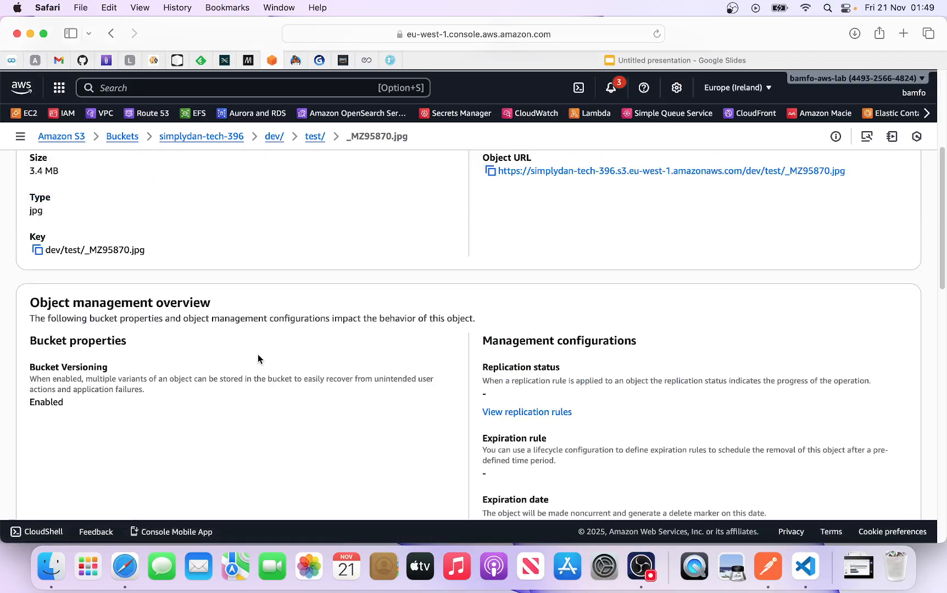
{"action": "scroll", "coordinate": [258, 358], "scroll_direction": "down", "scroll_amount": 10}
{"action": "scroll", "coordinate": [260, 355], "scroll_direction": "up", "scroll_amount": 1}
{"action": "scroll", "coordinate": [260, 355], "scroll_direction": "up", "scroll_amount": 15}
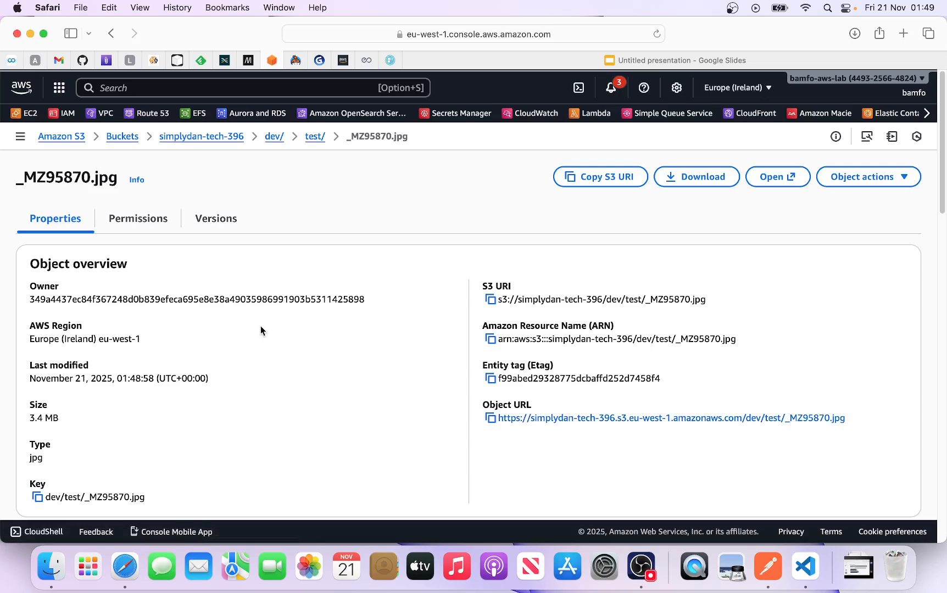
Go back through the dev folder to the bucket's root, view the object overview of _MZ95869.jpg, and return to the bucket
{"action": "left_click", "coordinate": [270, 140]}
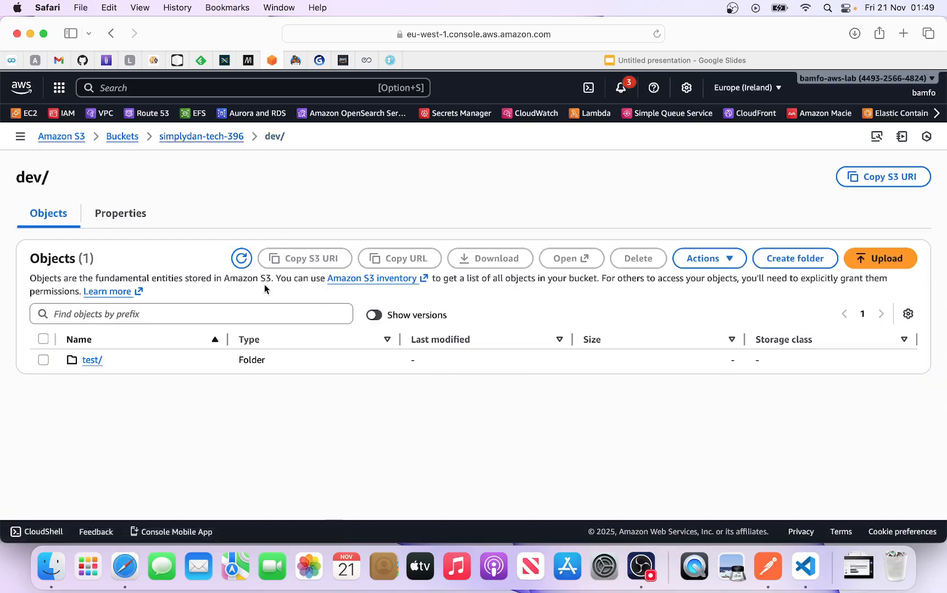
{"action": "left_click", "coordinate": [223, 135]}
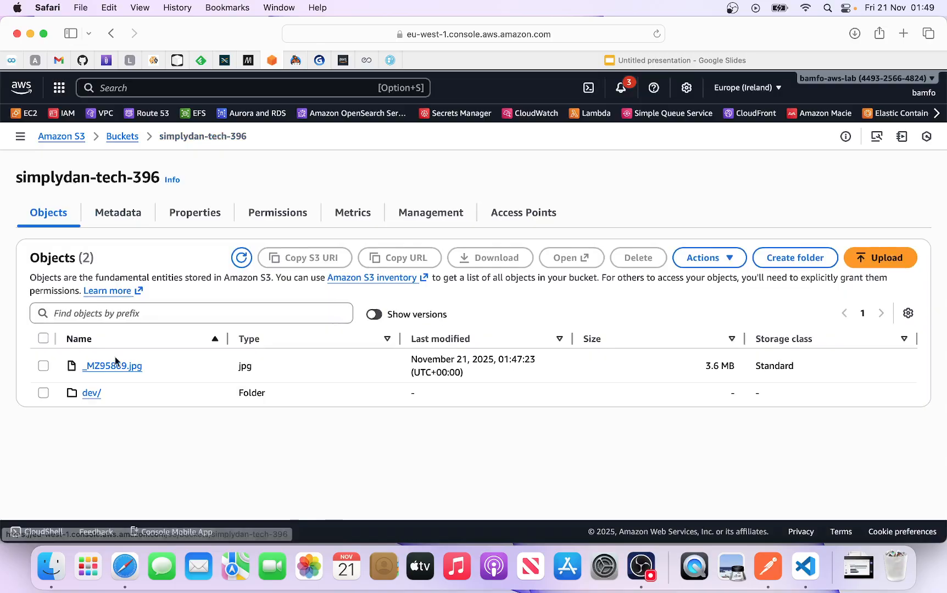
{"action": "left_click", "coordinate": [107, 367]}
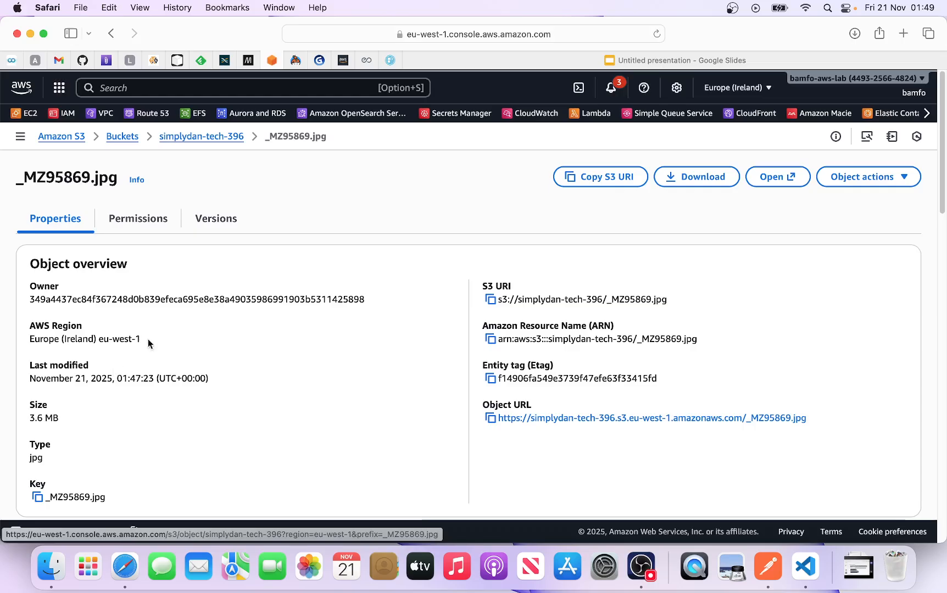
{"action": "left_click", "coordinate": [215, 138]}
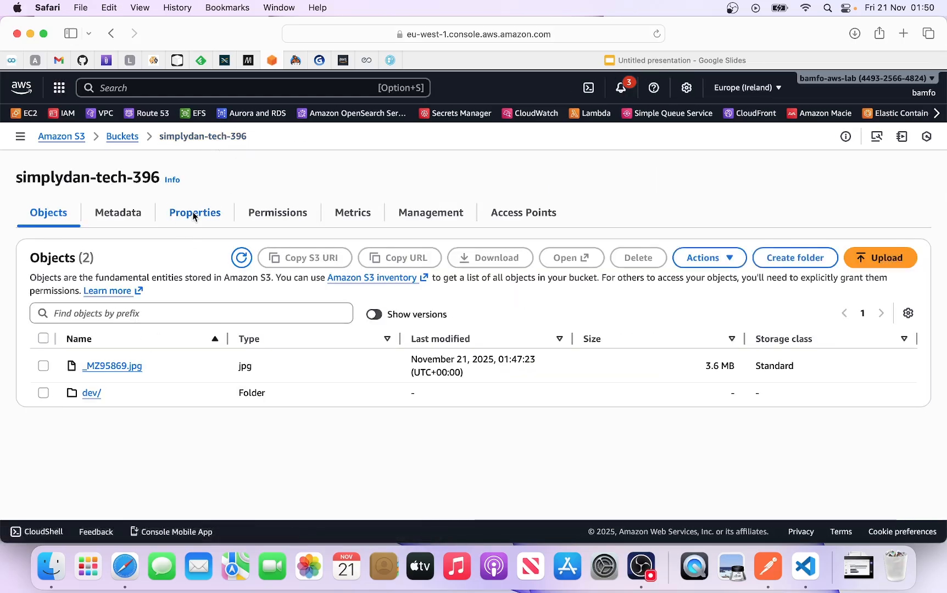
Review the properties of bucket simplydan-tech-396, from versioning and tags through encryption, transfer acceleration and Object Lock to static website hosting
{"action": "left_click", "coordinate": [192, 212]}
{"action": "scroll", "coordinate": [211, 326], "scroll_direction": "down", "scroll_amount": 1}
{"action": "scroll", "coordinate": [211, 326], "scroll_direction": "down", "scroll_amount": 10}
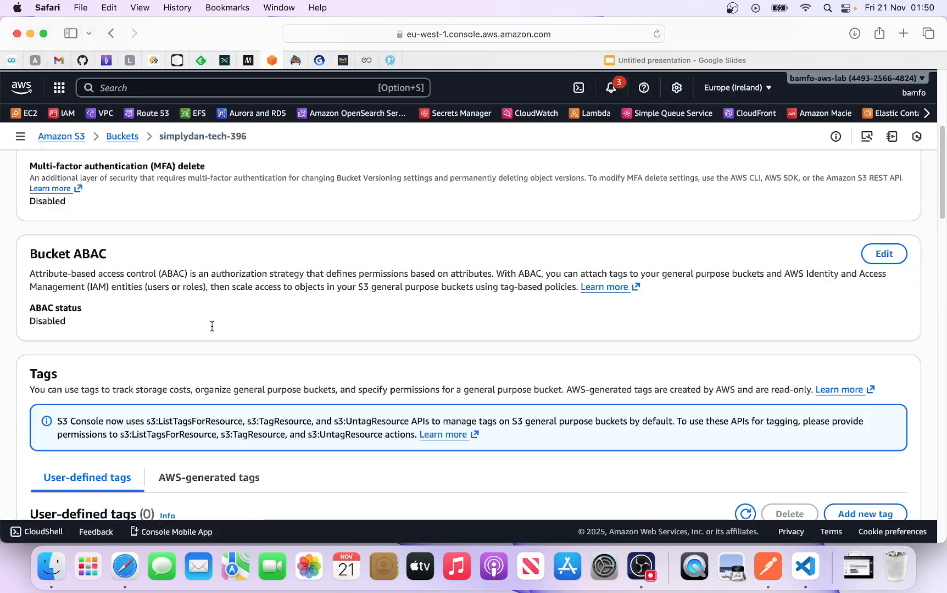
{"action": "scroll", "coordinate": [212, 326], "scroll_direction": "down", "scroll_amount": 12}
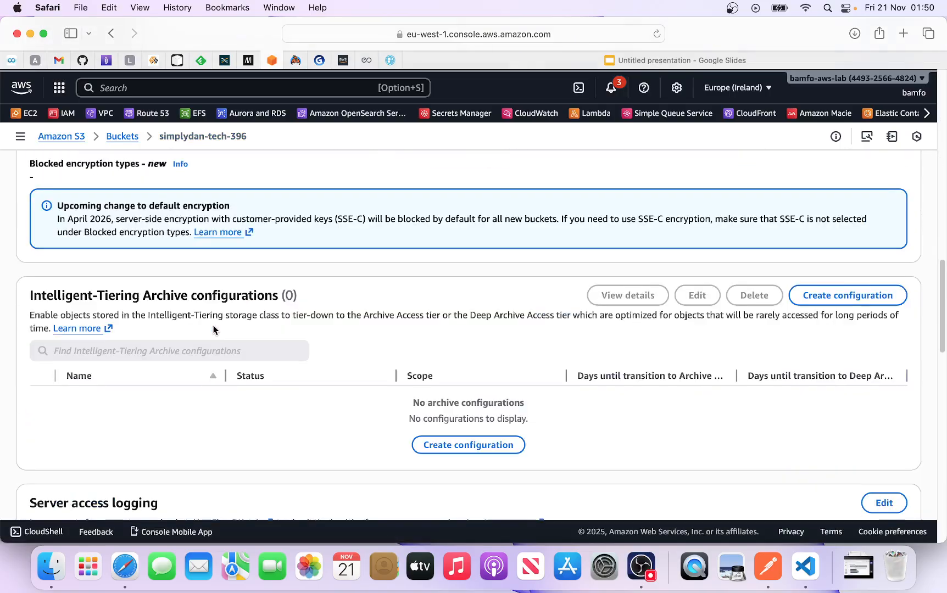
{"action": "scroll", "coordinate": [215, 327], "scroll_direction": "down", "scroll_amount": 4}
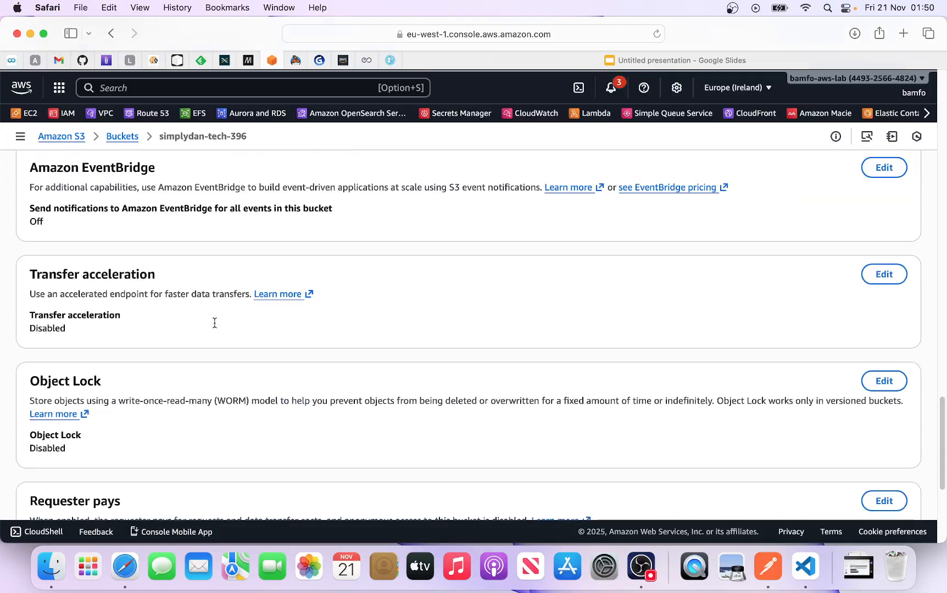
{"action": "scroll", "coordinate": [215, 326], "scroll_direction": "down", "scroll_amount": 4}
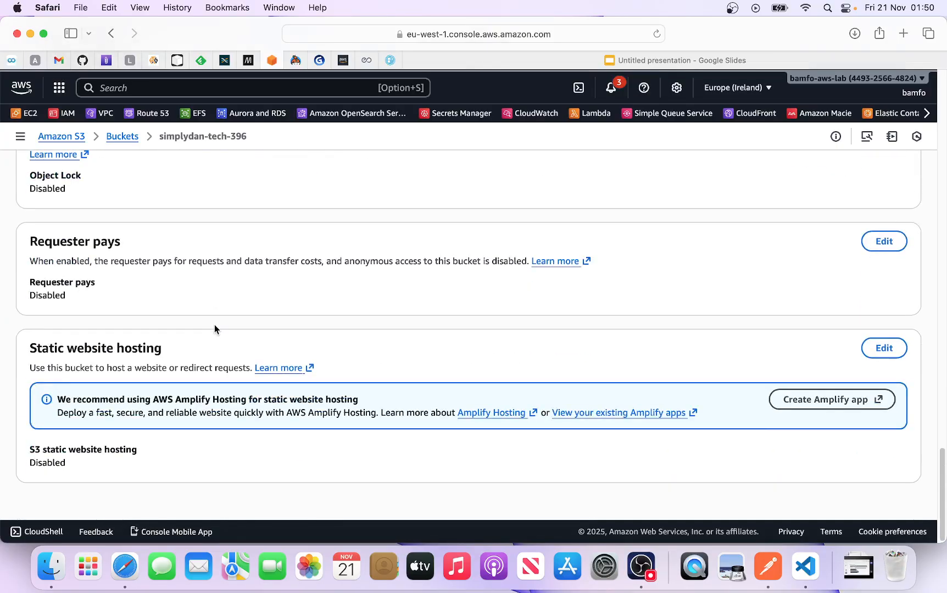
{"action": "scroll", "coordinate": [215, 326], "scroll_direction": "up", "scroll_amount": 10}
{"action": "scroll", "coordinate": [220, 313], "scroll_direction": "up", "scroll_amount": 10}
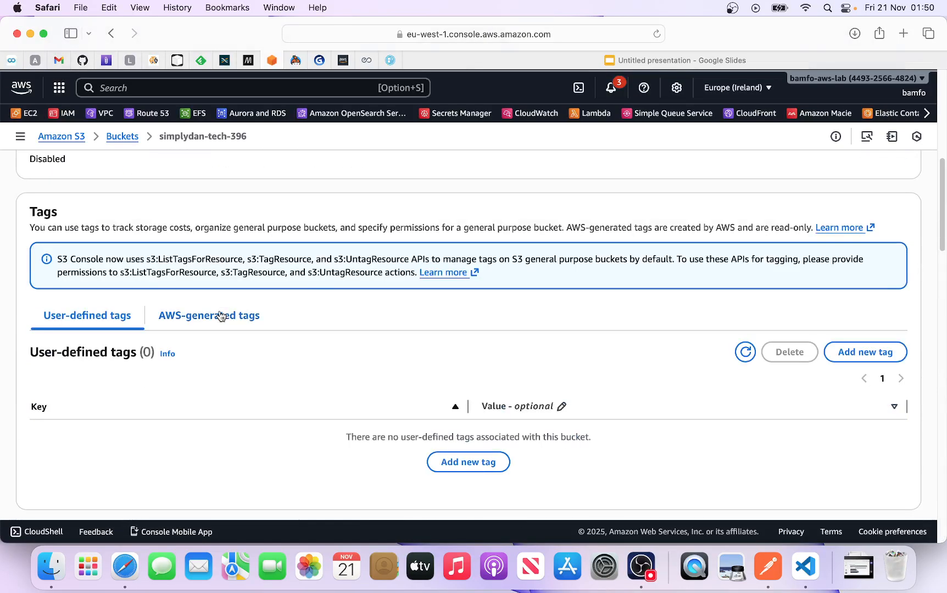
{"action": "scroll", "coordinate": [220, 311], "scroll_direction": "up", "scroll_amount": 4}
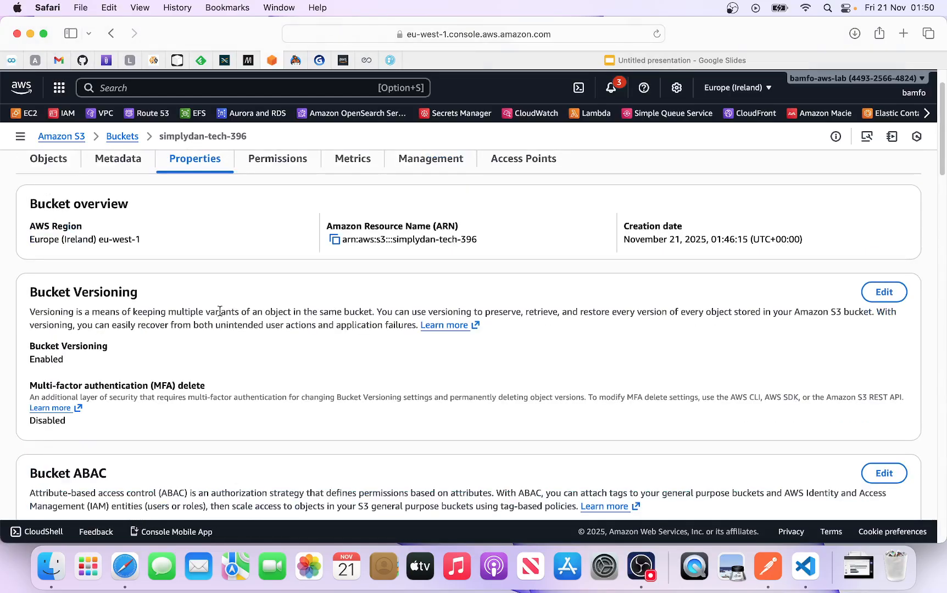
{"action": "scroll", "coordinate": [219, 311], "scroll_direction": "up", "scroll_amount": 2}
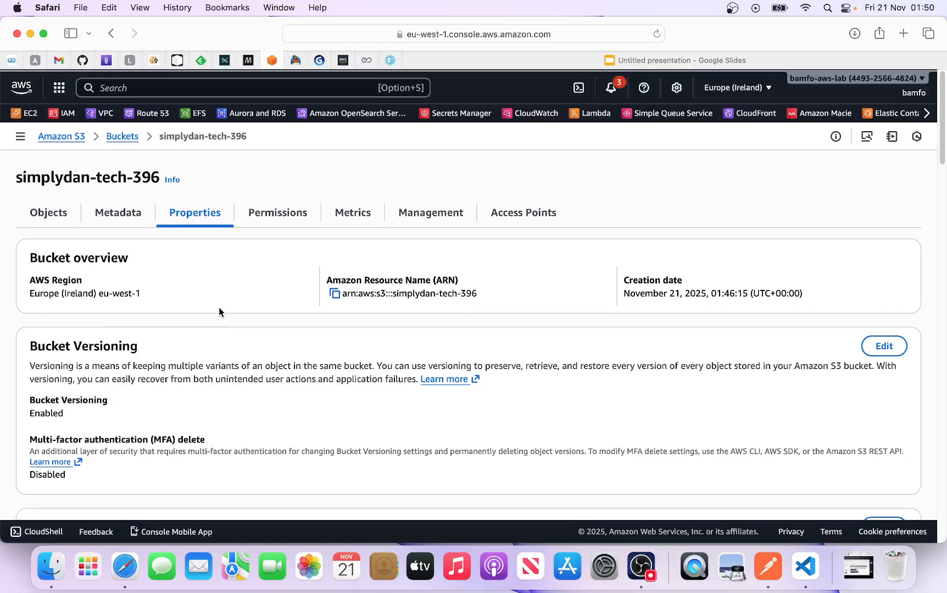
Reopen _MZ95869.jpg from the bucket's object list and return to the bucket's root
{"action": "left_click", "coordinate": [61, 218]}
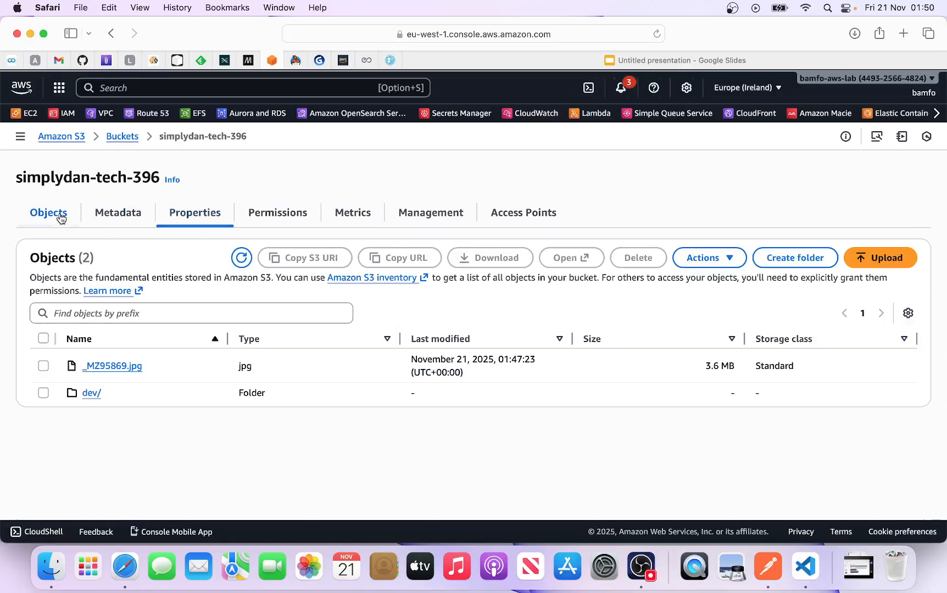
{"action": "left_click", "coordinate": [112, 366]}
{"action": "left_click", "coordinate": [218, 136]}
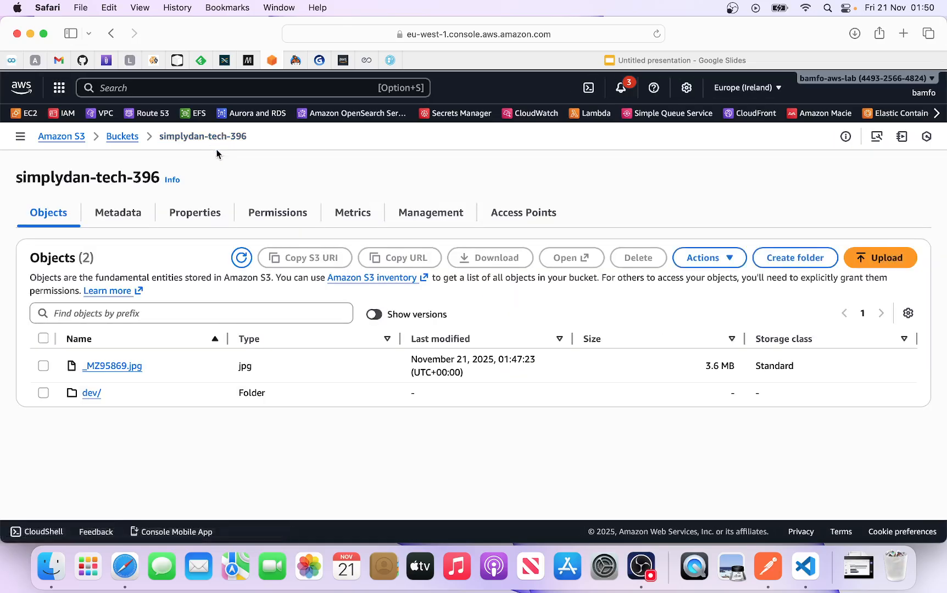